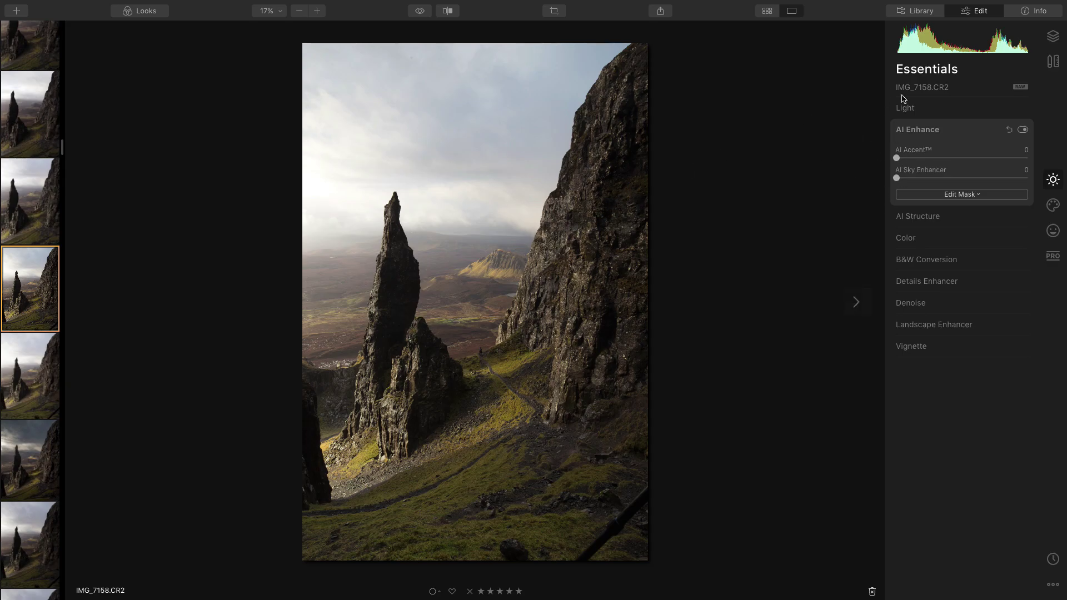
# Switch the right-hand panel from Essentials to the Canvas tools
pyautogui.click(1053, 63)
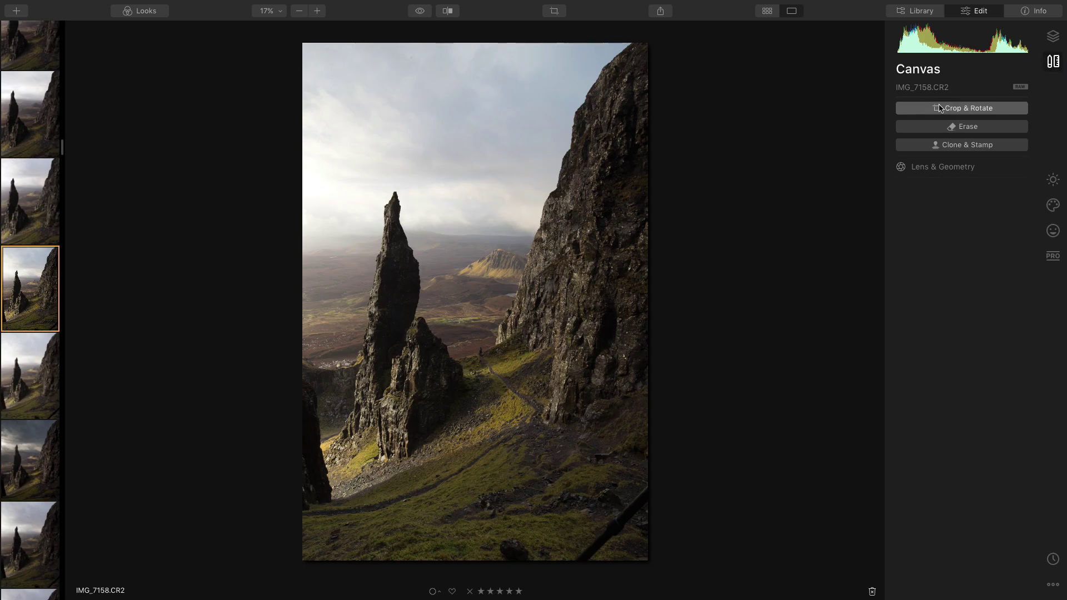
# Enable Auto Distortion Corrections, Remove Chromatic Aberrations and Defringe under Lens & Geometry
pyautogui.click(940, 169)
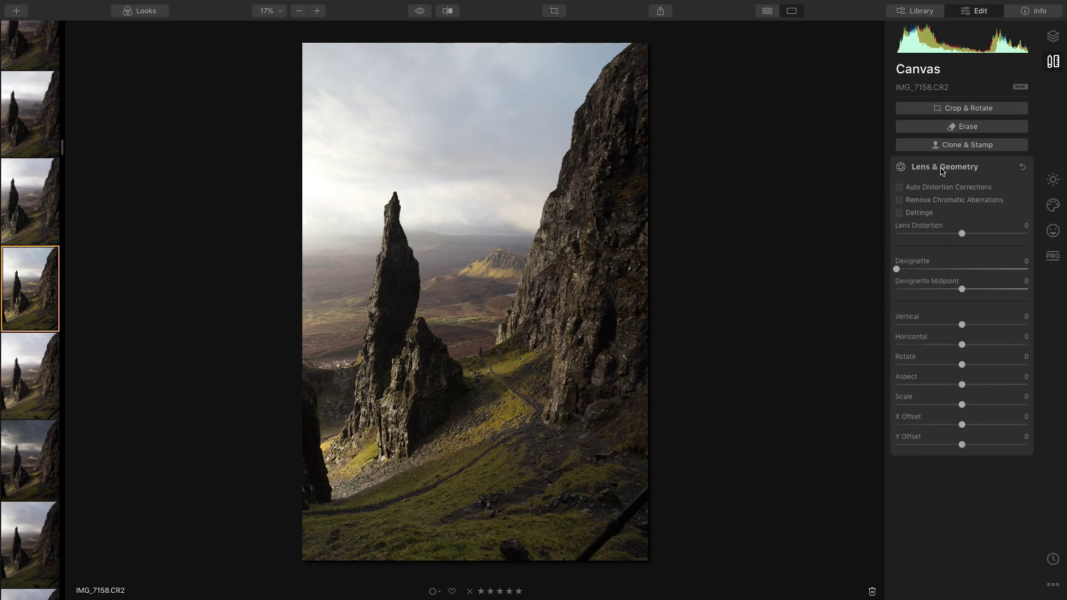
pyautogui.click(898, 187)
pyautogui.click(899, 200)
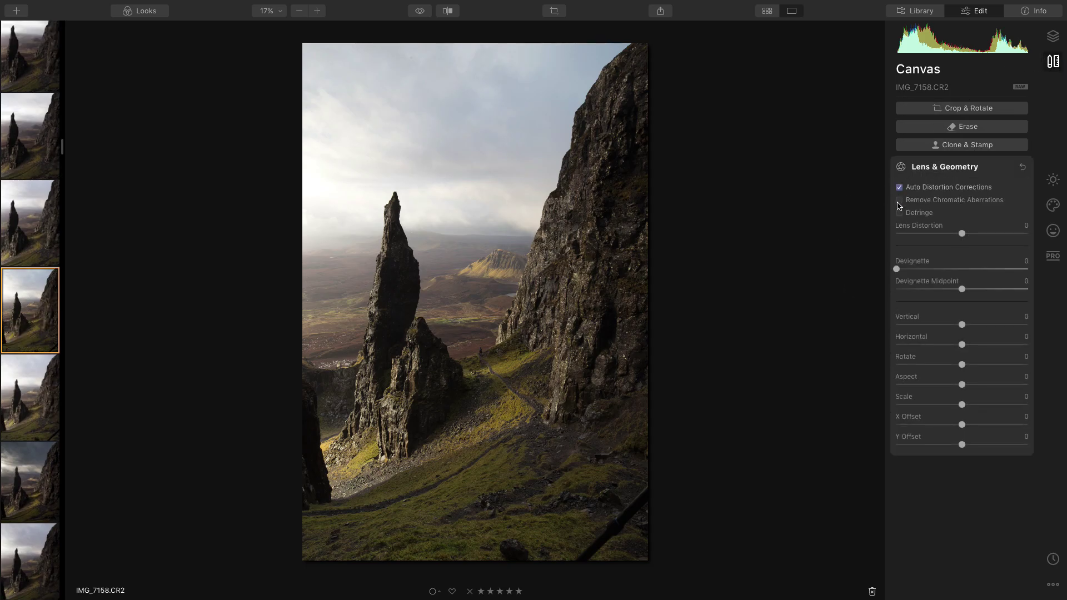
pyautogui.click(900, 213)
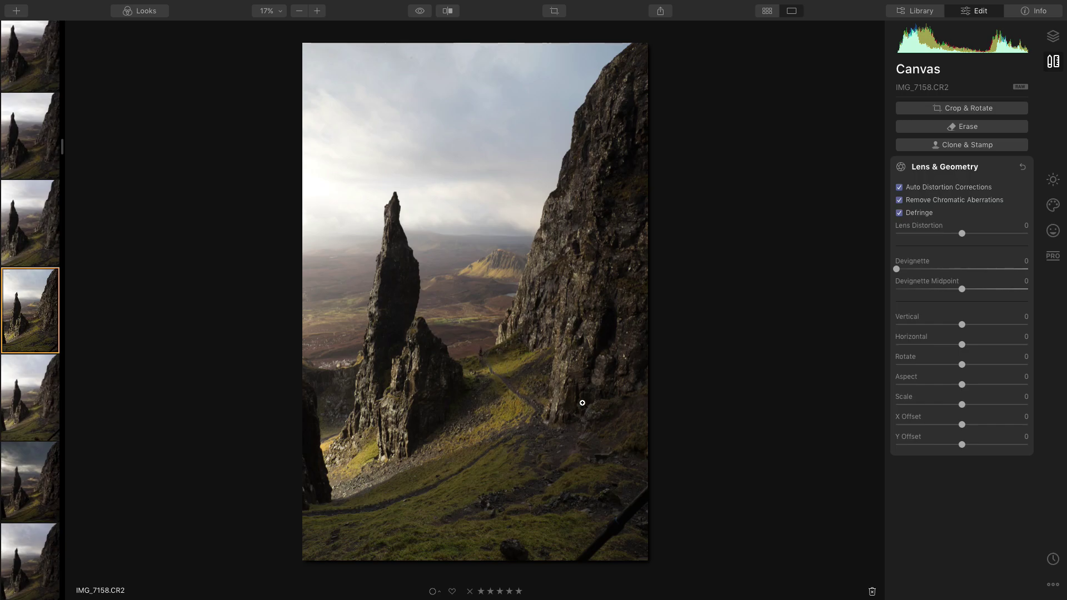
# Paint an Erase mask over the dark pole in the bottom-right corner with a smaller brush
pyautogui.click(968, 127)
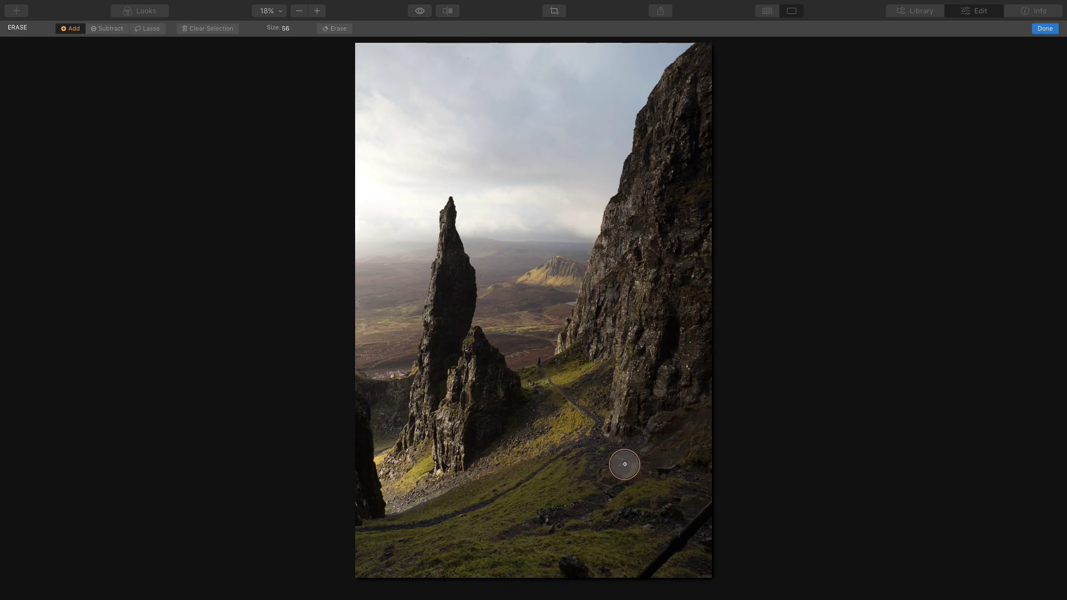
pyautogui.press('[')
pyautogui.press('[')
pyautogui.press('[')
pyautogui.press('[')
pyautogui.press('[')
pyautogui.press('[')
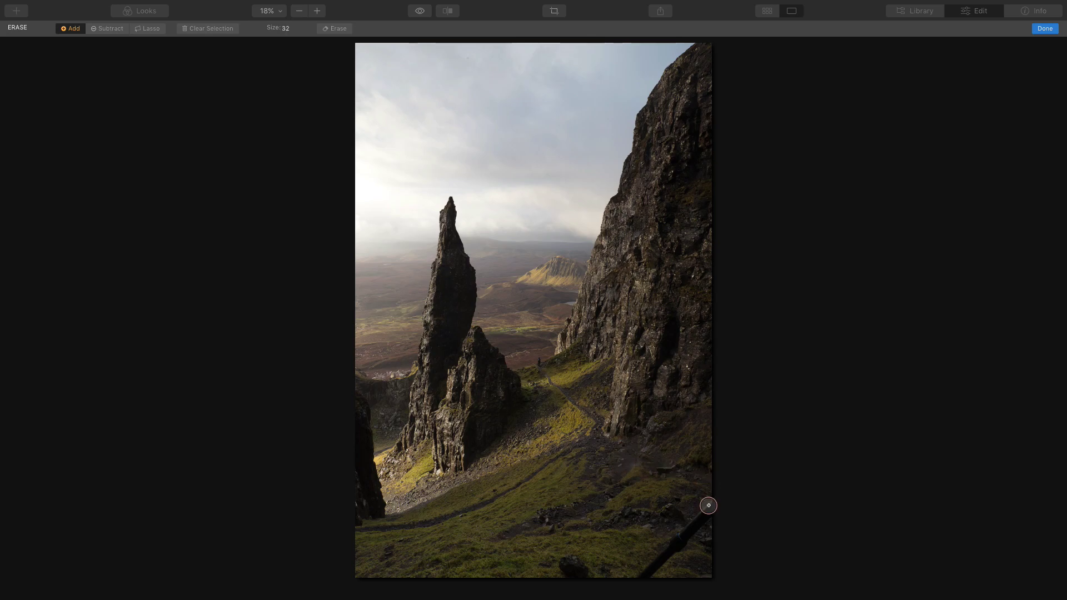
pyautogui.click(710, 506)
pyautogui.moveTo(710, 505); pyautogui.dragTo(635, 579)
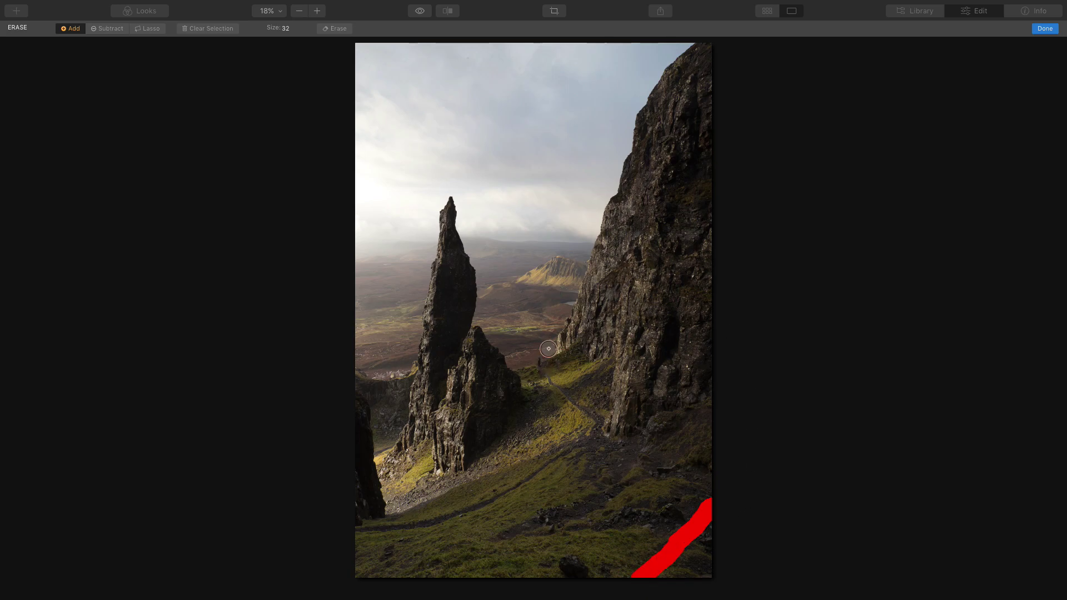
pyautogui.press('[')
pyautogui.press('[')
pyautogui.press('[')
pyautogui.press('[')
pyautogui.press('[')
pyautogui.press('[')
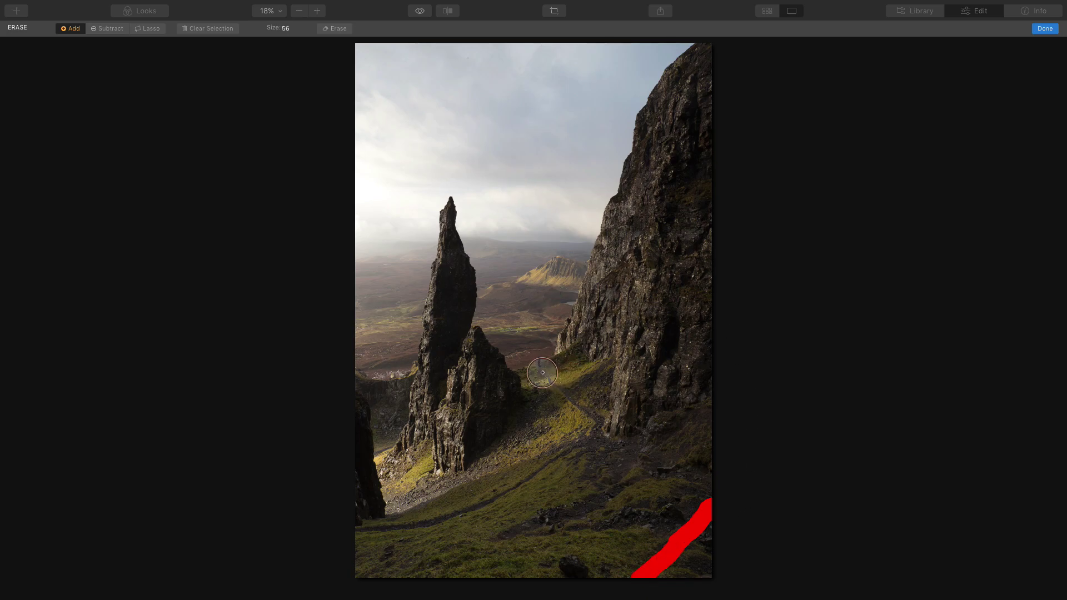
pyautogui.click(320, 12)
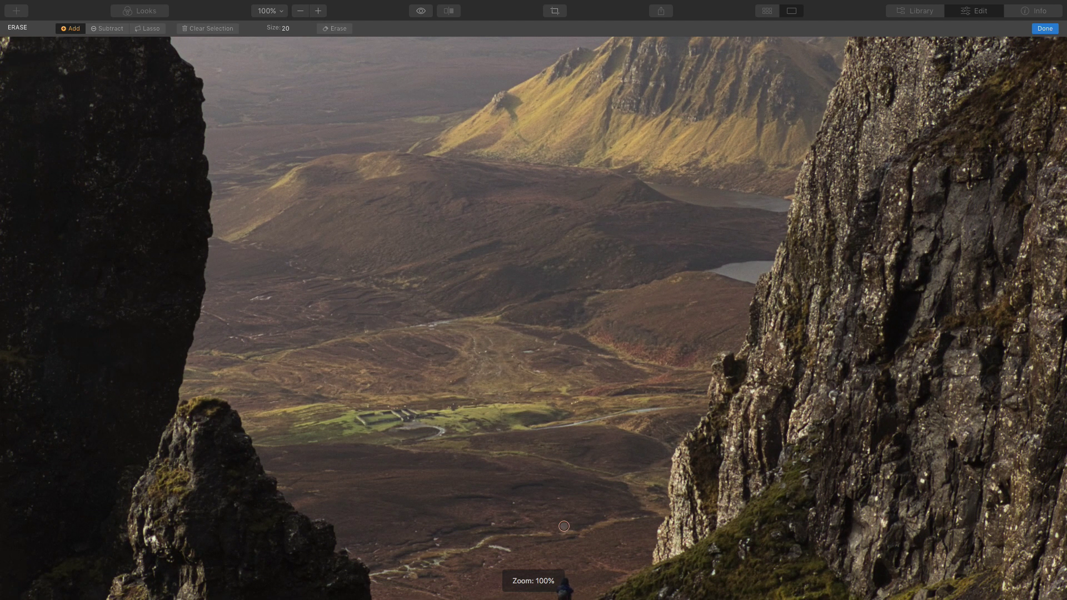
# At 100% zoom, mark the hiker on the path and three sky dust spots for erasing
pyautogui.moveTo(564, 529)
pyautogui.mouseDown()
pyautogui.moveTo(591, 310)
pyautogui.moveTo(591, 379)
pyautogui.moveTo(572, 415)
pyautogui.moveTo(582, 398)
pyautogui.moveTo(590, 415)
pyautogui.moveTo(587, 389)
pyautogui.moveTo(602, 407)
pyautogui.moveTo(589, 384)
pyautogui.mouseUp()
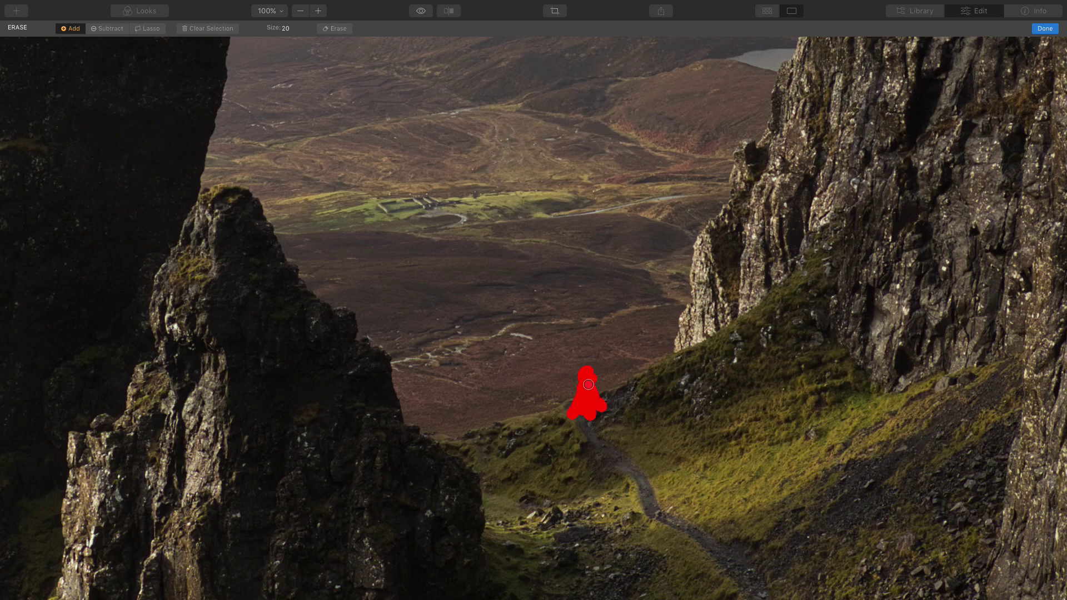
pyautogui.press('space')
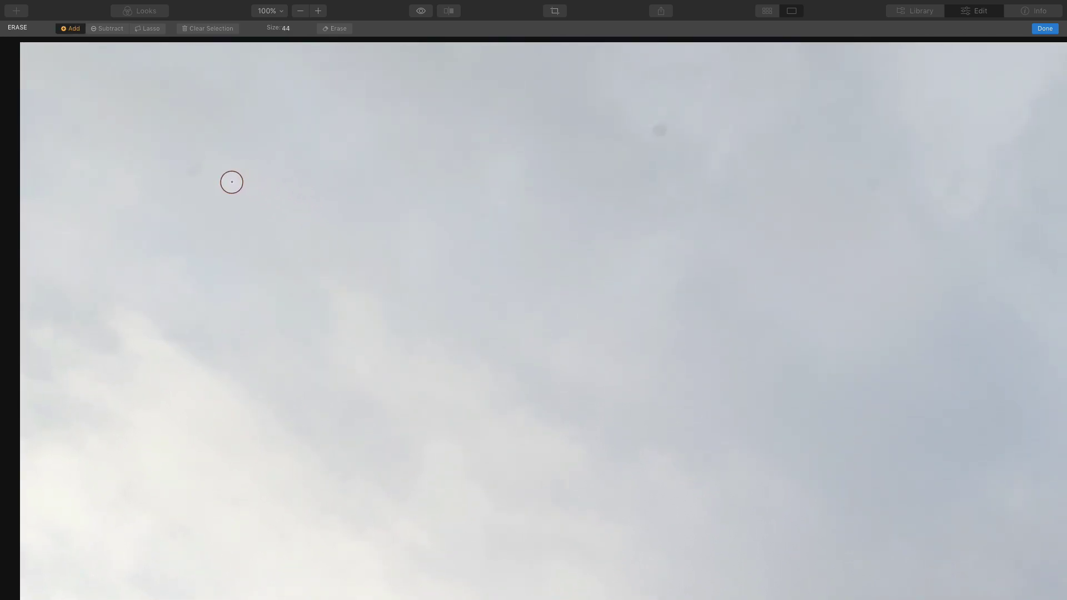
pyautogui.click(198, 167)
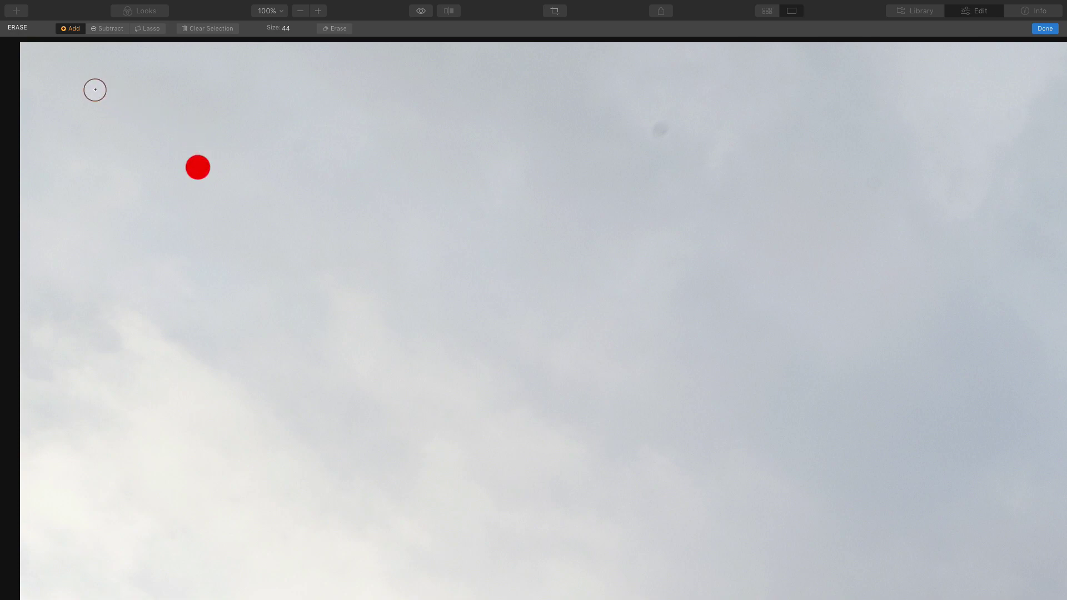
pyautogui.click(660, 129)
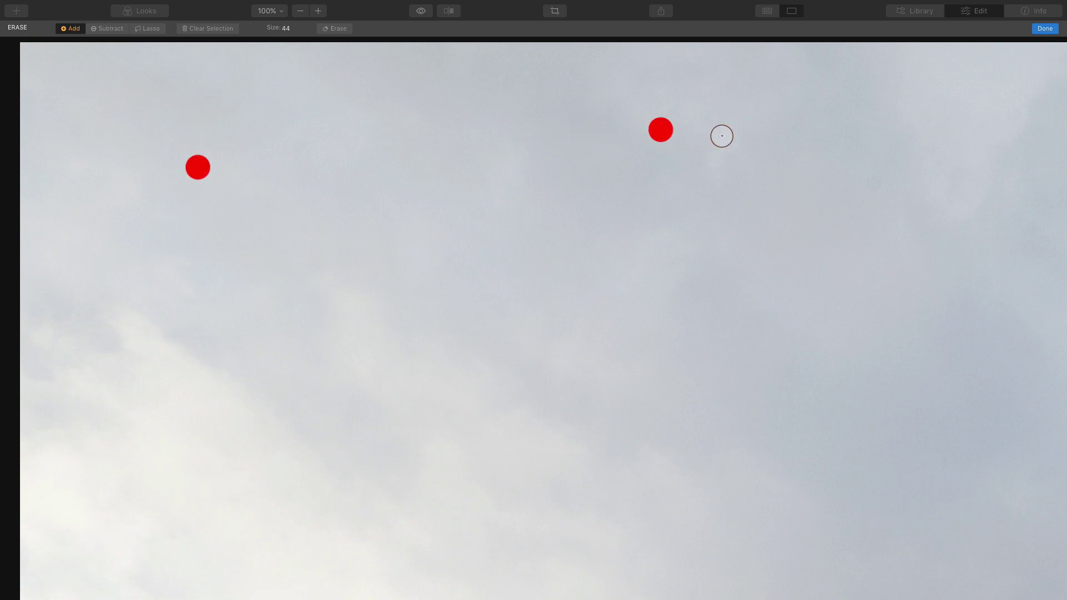
pyautogui.click(870, 179)
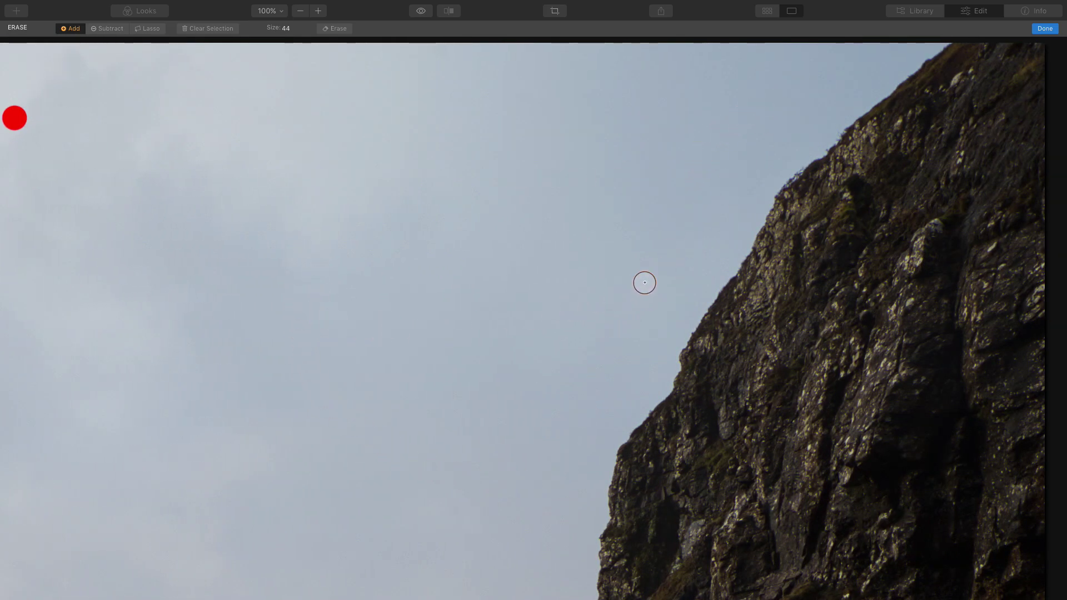
pyautogui.moveTo(342, 326); pyautogui.dragTo(647, 318)
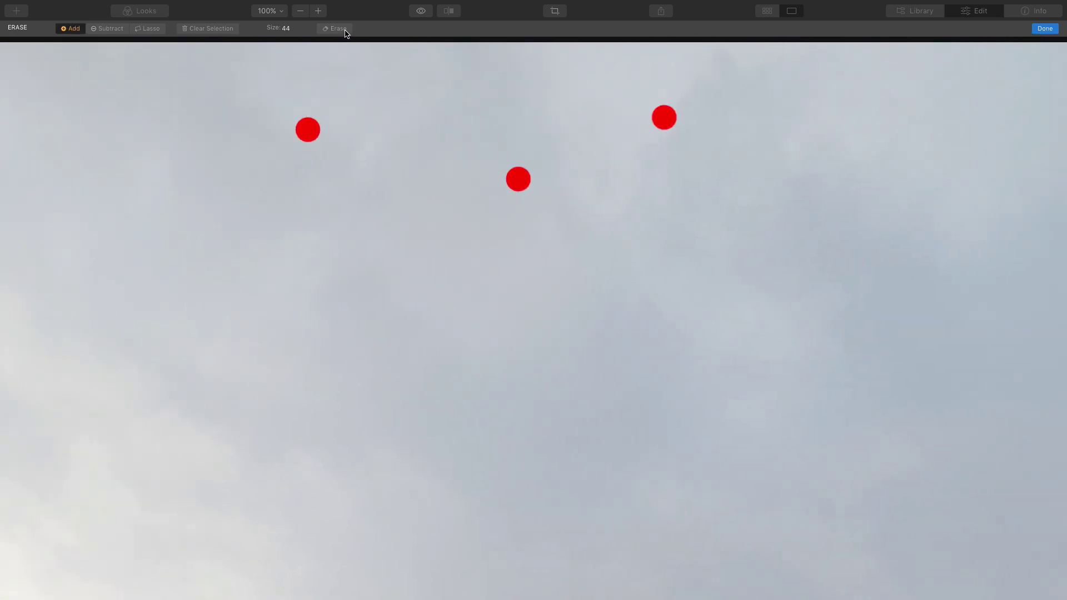
# Zoom out to fit, erase all marked areas, and confirm with Done
pyautogui.click(301, 12)
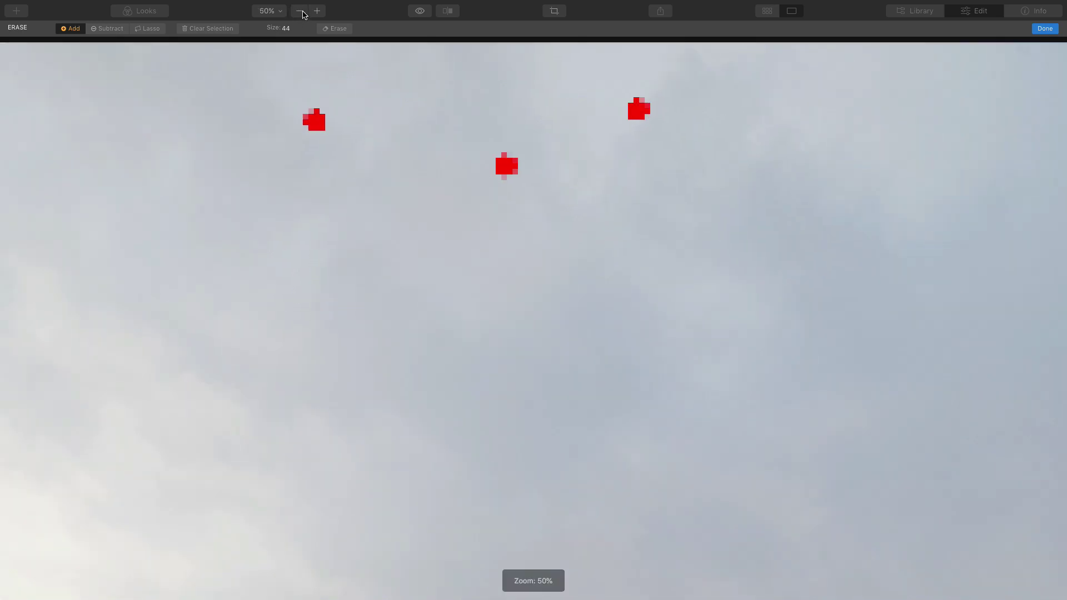
pyautogui.click(299, 12)
pyautogui.click(300, 12)
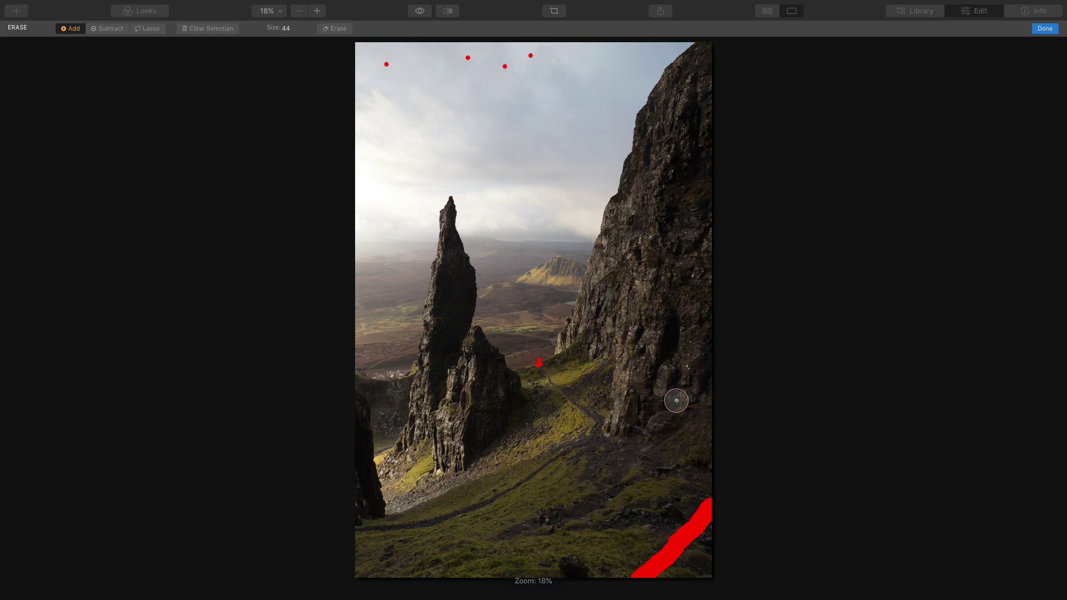
pyautogui.click(336, 29)
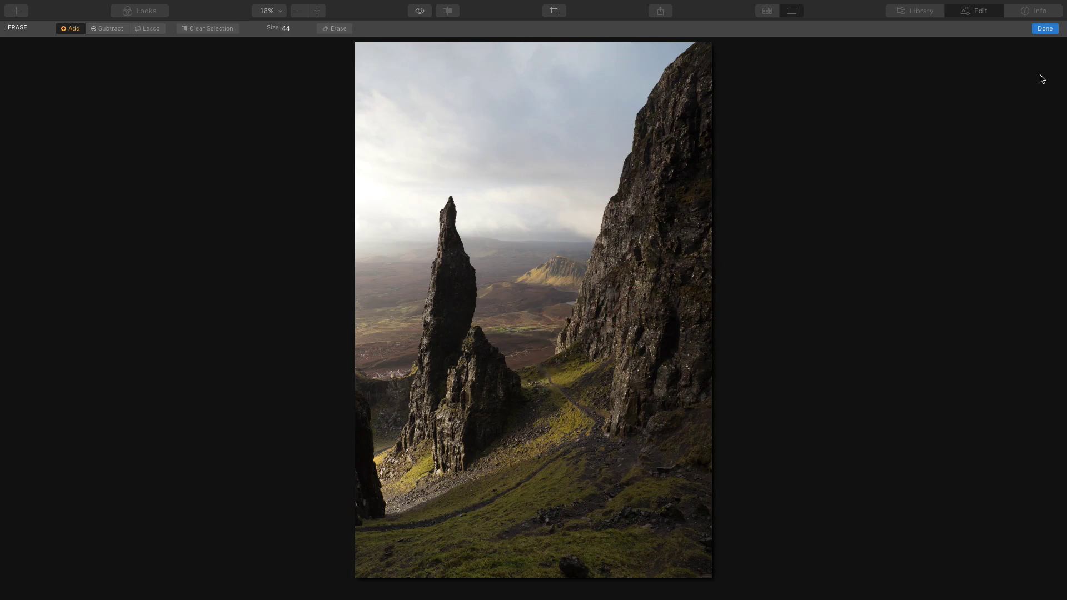
pyautogui.click(1047, 31)
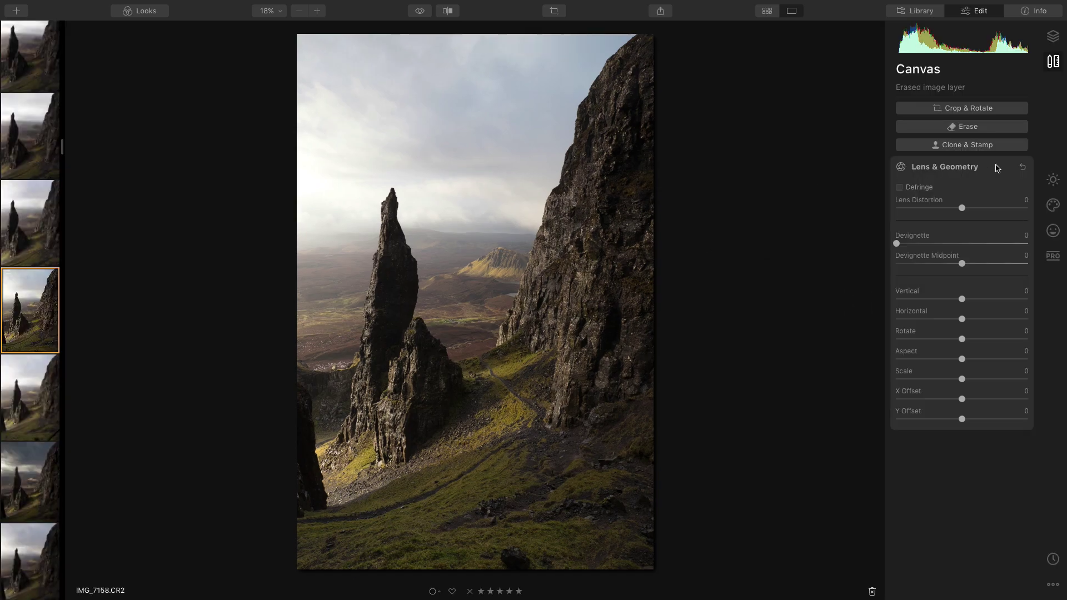
# Set Highlights to -100 in the Essentials Light settings
pyautogui.click(1051, 181)
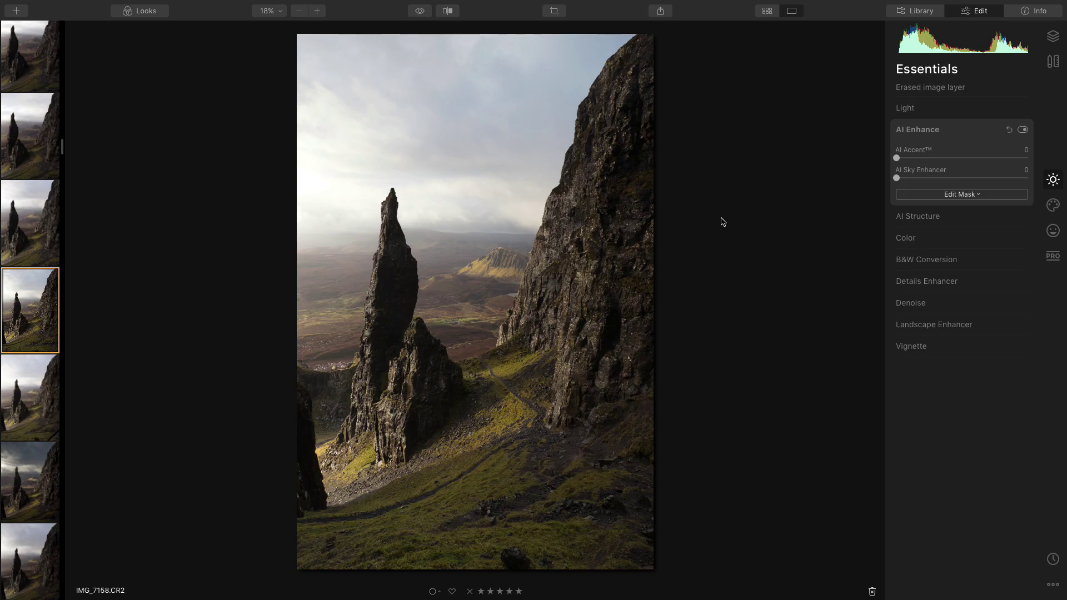
pyautogui.click(912, 113)
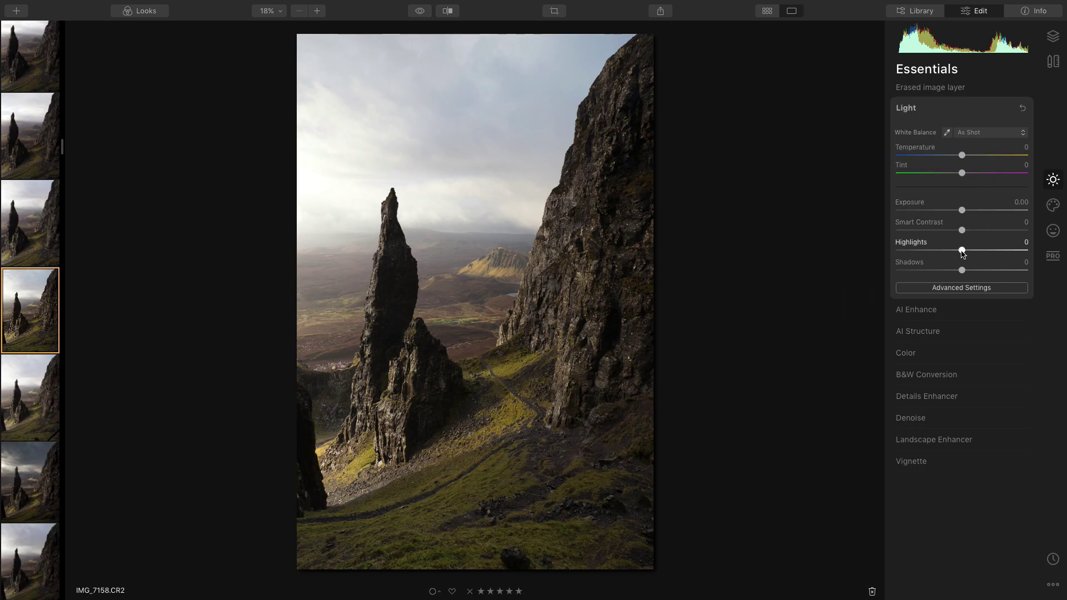
pyautogui.moveTo(961, 251); pyautogui.dragTo(866, 253)
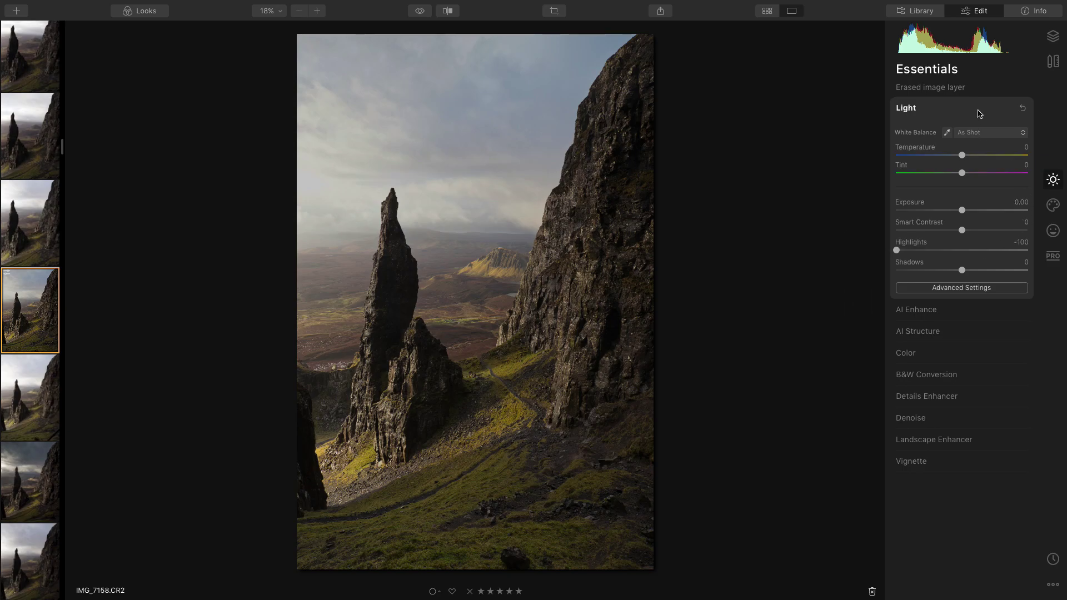
pyautogui.click(942, 109)
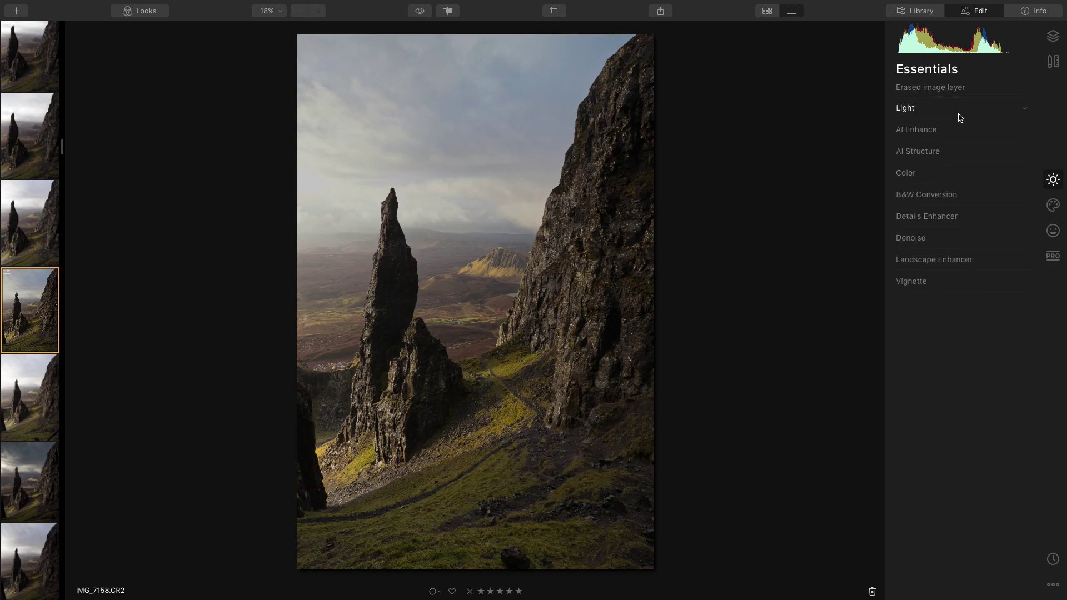
# Turn on Convert to B&W in the B&W Conversion settings
pyautogui.click(936, 199)
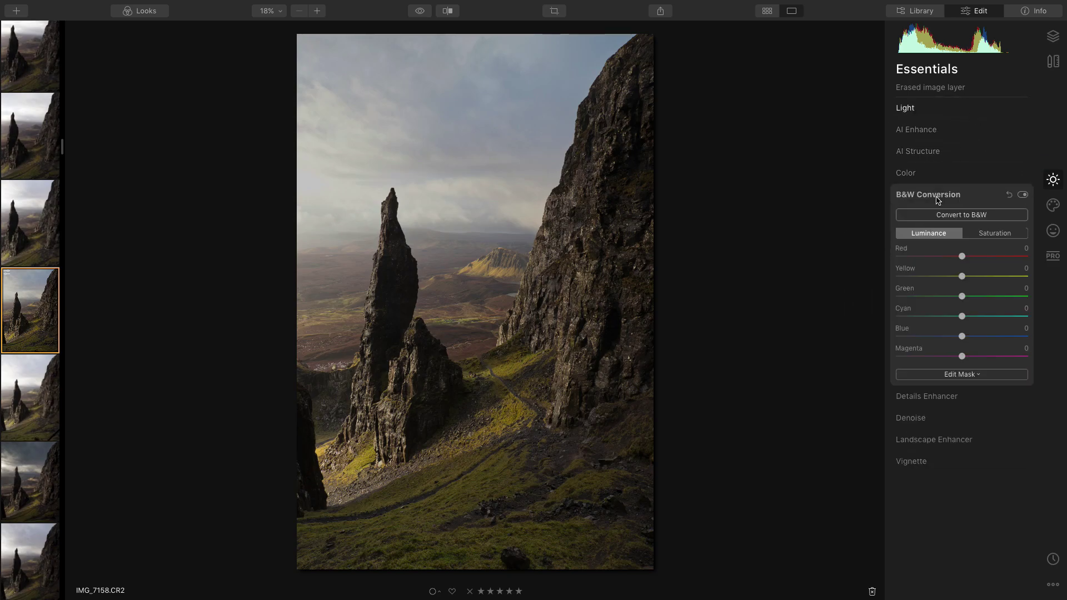
pyautogui.click(965, 220)
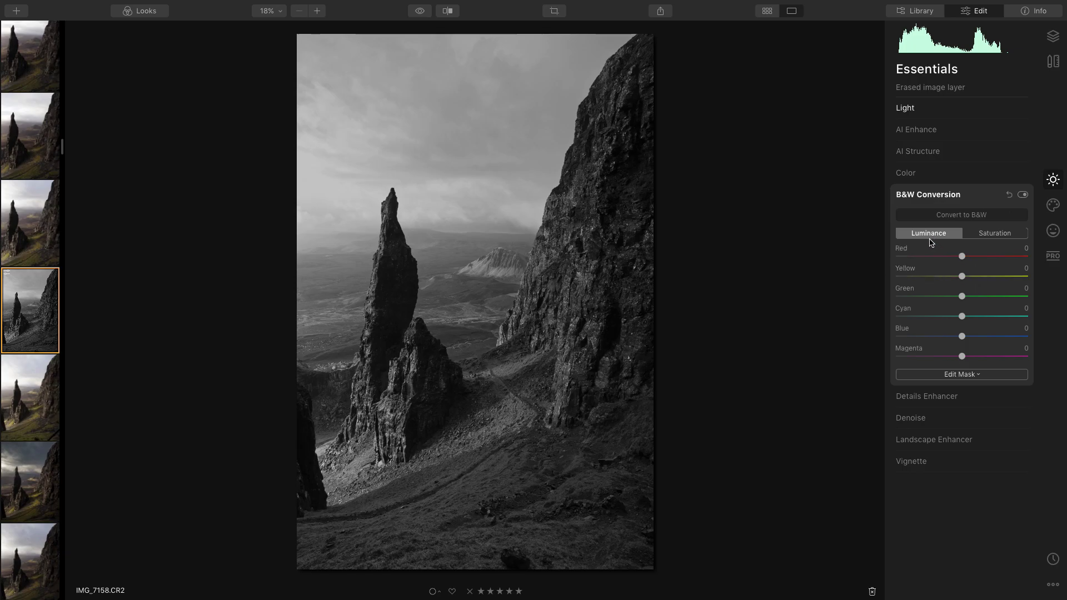
# Set B&W luminance to Yellow 60, Red 61, Green 2 and Blue -62
pyautogui.moveTo(962, 276); pyautogui.dragTo(985, 277)
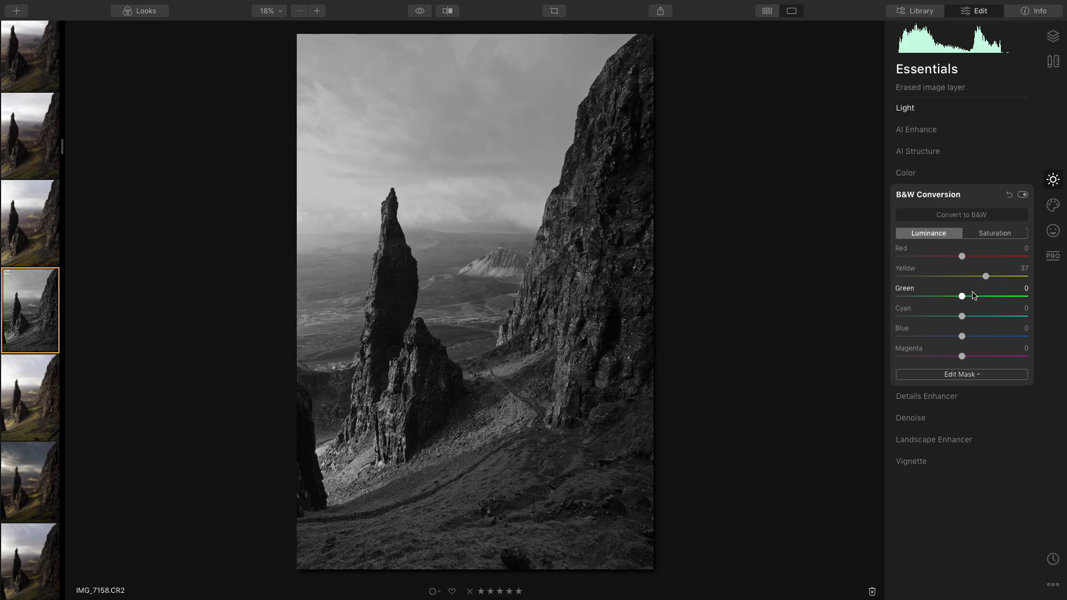
pyautogui.moveTo(986, 276)
pyautogui.mouseDown()
pyautogui.moveTo(957, 276)
pyautogui.moveTo(994, 282)
pyautogui.moveTo(935, 278)
pyautogui.moveTo(999, 285)
pyautogui.mouseUp()
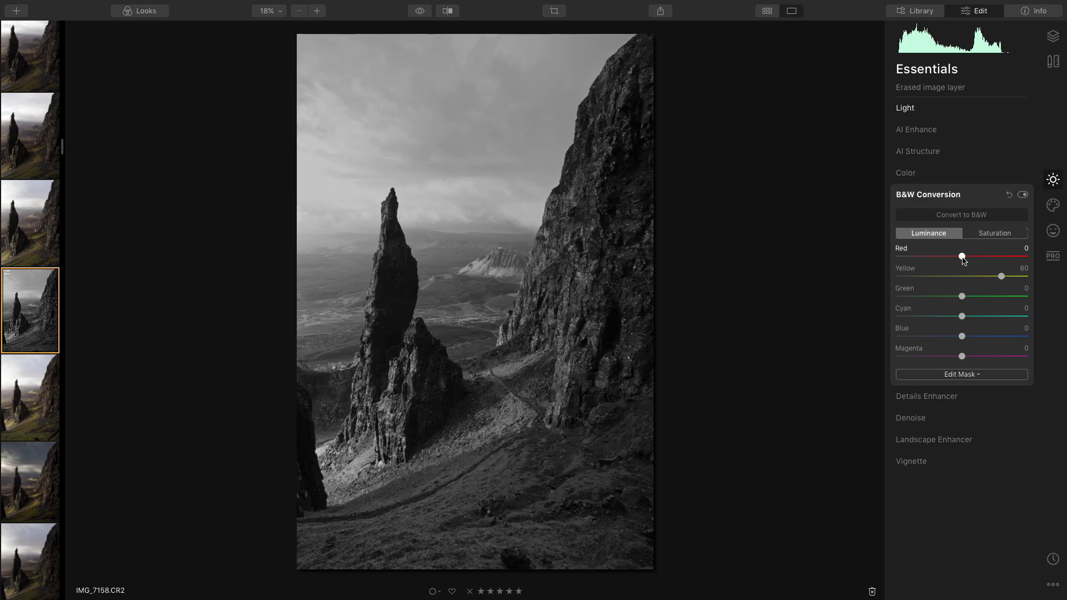
pyautogui.moveTo(963, 260); pyautogui.dragTo(1004, 264)
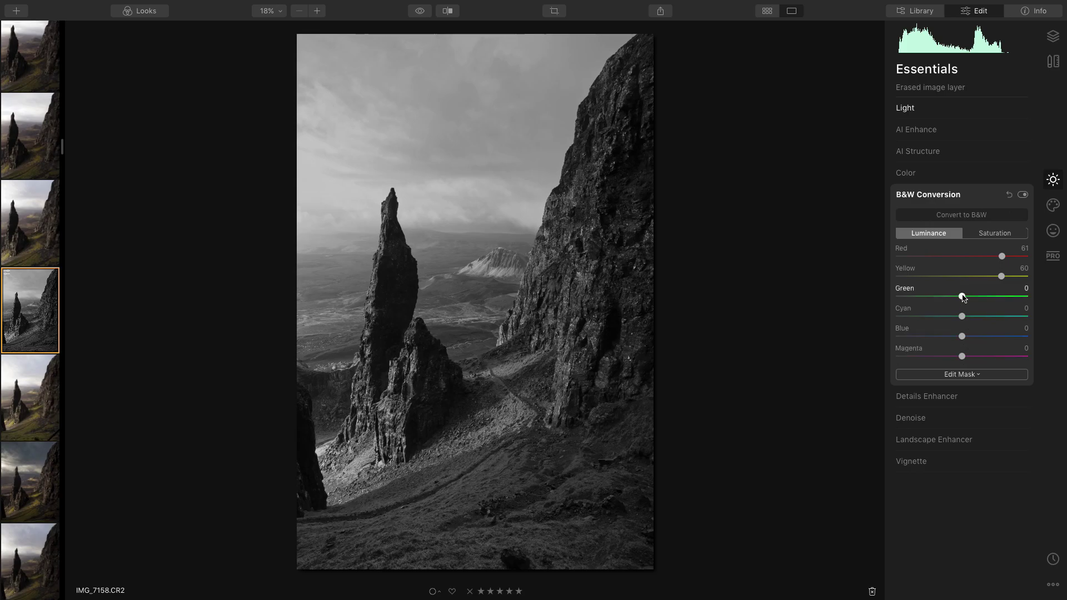
pyautogui.moveTo(964, 299)
pyautogui.mouseDown()
pyautogui.moveTo(989, 299)
pyautogui.moveTo(965, 300)
pyautogui.mouseUp()
pyautogui.moveTo(962, 337); pyautogui.dragTo(921, 343)
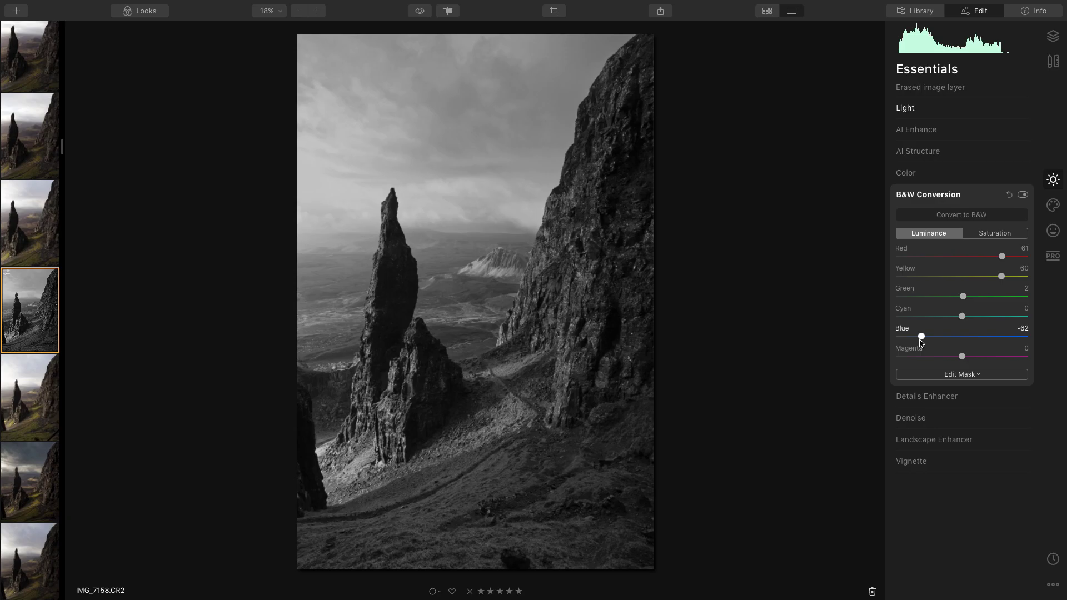
# Toggle Convert to B&W off and on to compare against the colour original
pyautogui.click(965, 218)
pyautogui.click(966, 219)
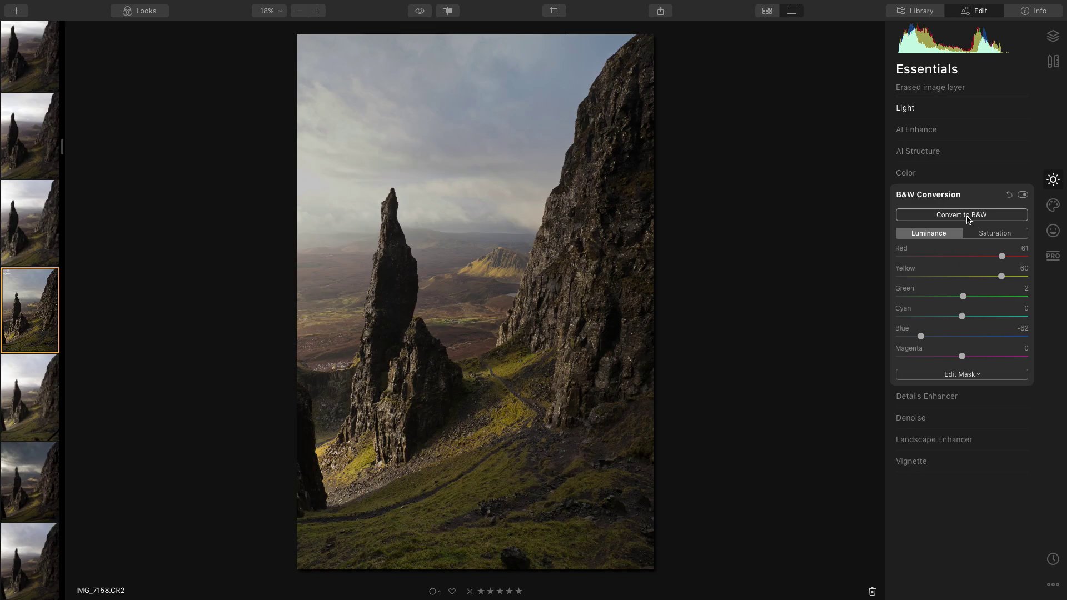
pyautogui.click(967, 219)
pyautogui.click(965, 220)
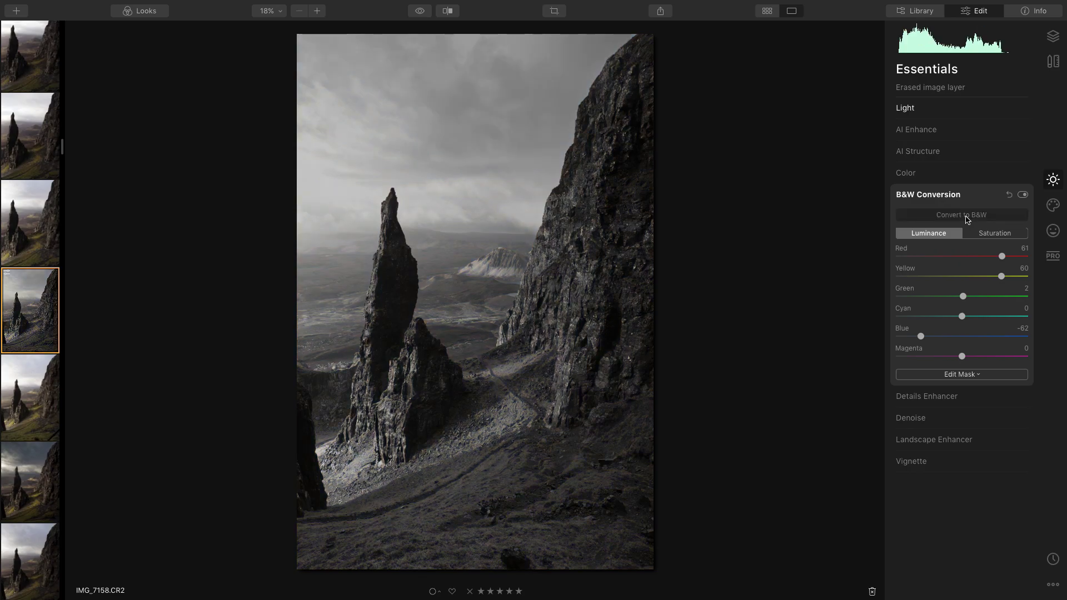
pyautogui.click(953, 195)
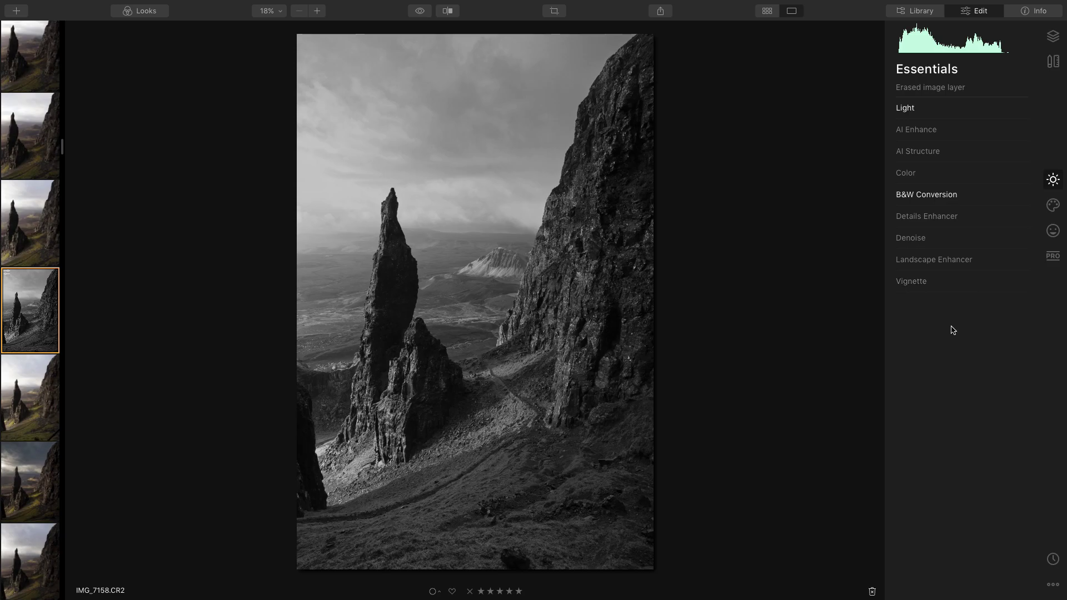
# Set Details Enhancer Small Details to 36, checking the rock texture at 100% zoom
pyautogui.click(937, 220)
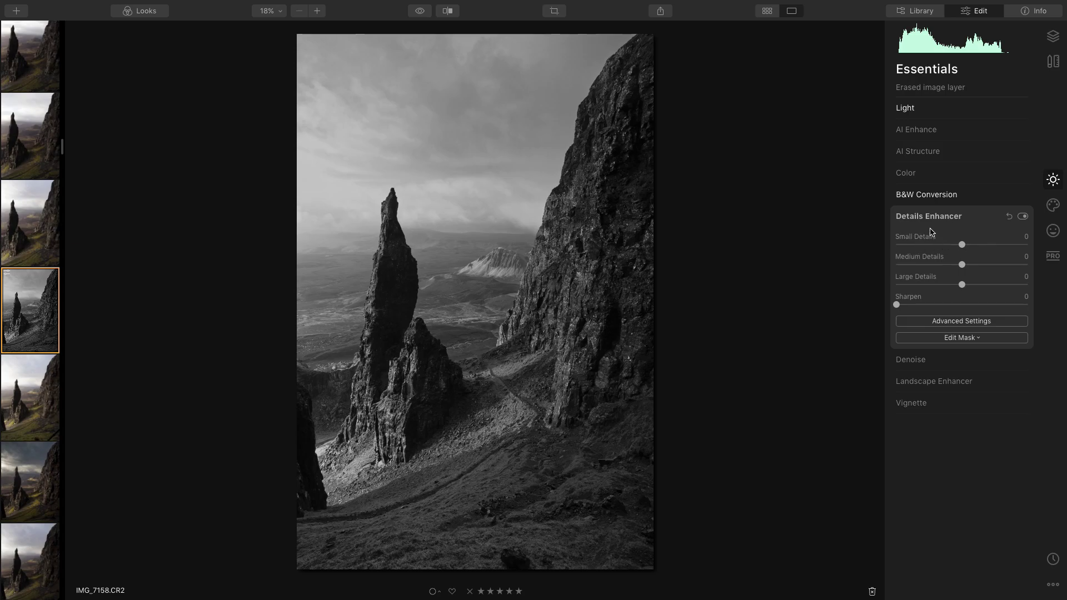
pyautogui.click(497, 267)
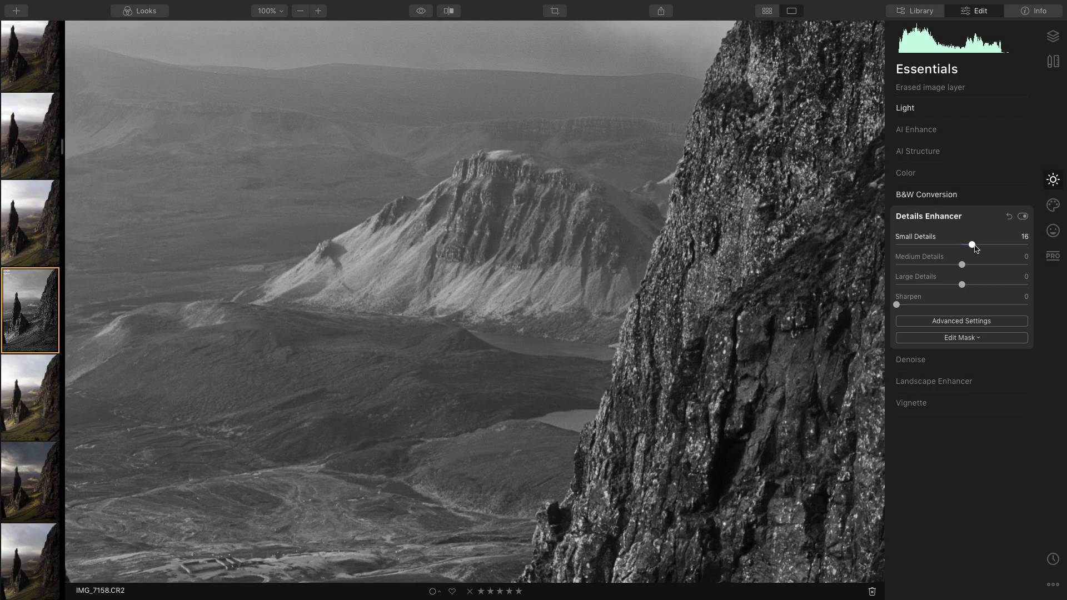
pyautogui.moveTo(991, 249); pyautogui.dragTo(989, 249)
pyautogui.moveTo(975, 249)
pyautogui.mouseDown()
pyautogui.moveTo(904, 250)
pyautogui.moveTo(972, 249)
pyautogui.mouseUp()
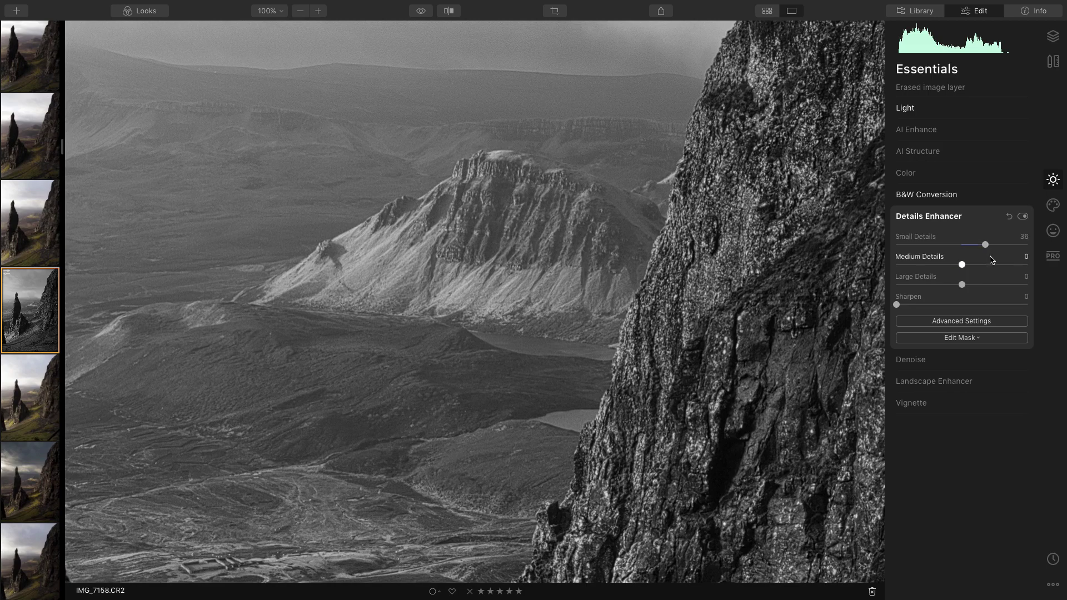
pyautogui.click(938, 221)
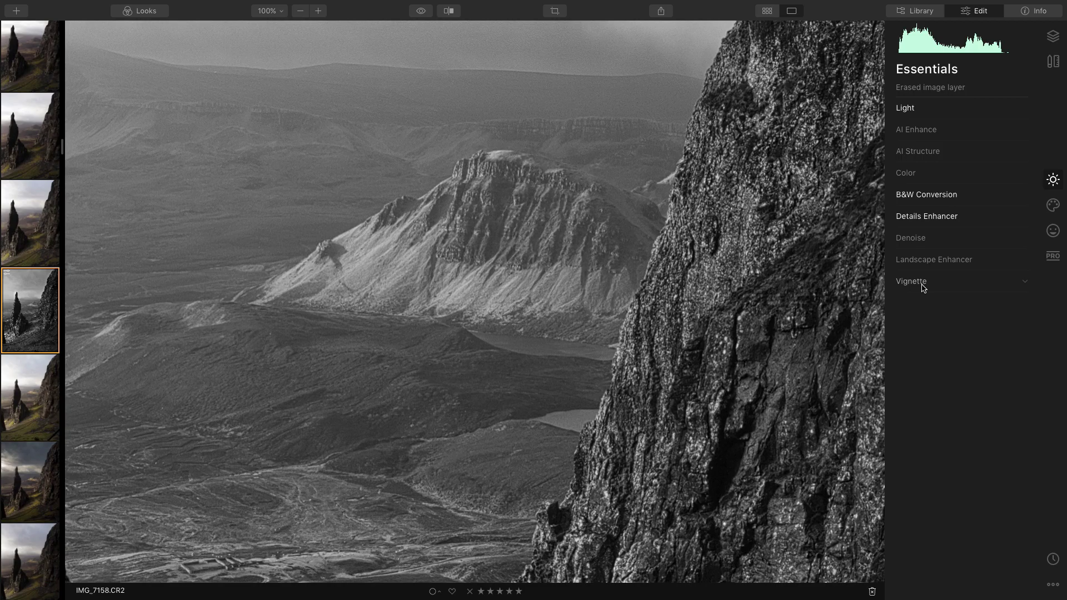
pyautogui.click(511, 294)
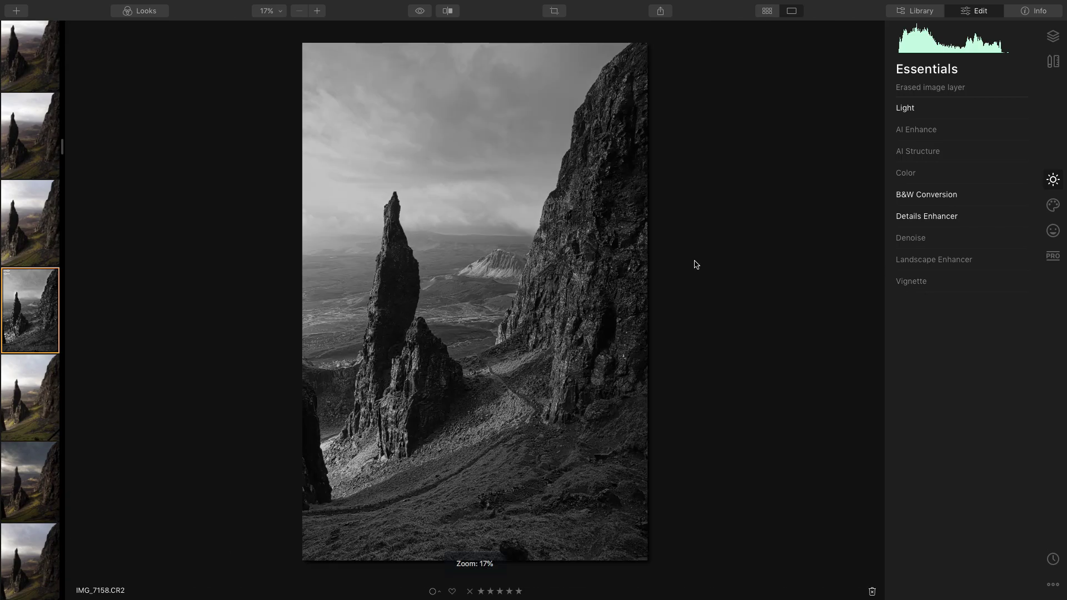
# Set the Vignette to Amount -100 and Size 0
pyautogui.click(921, 283)
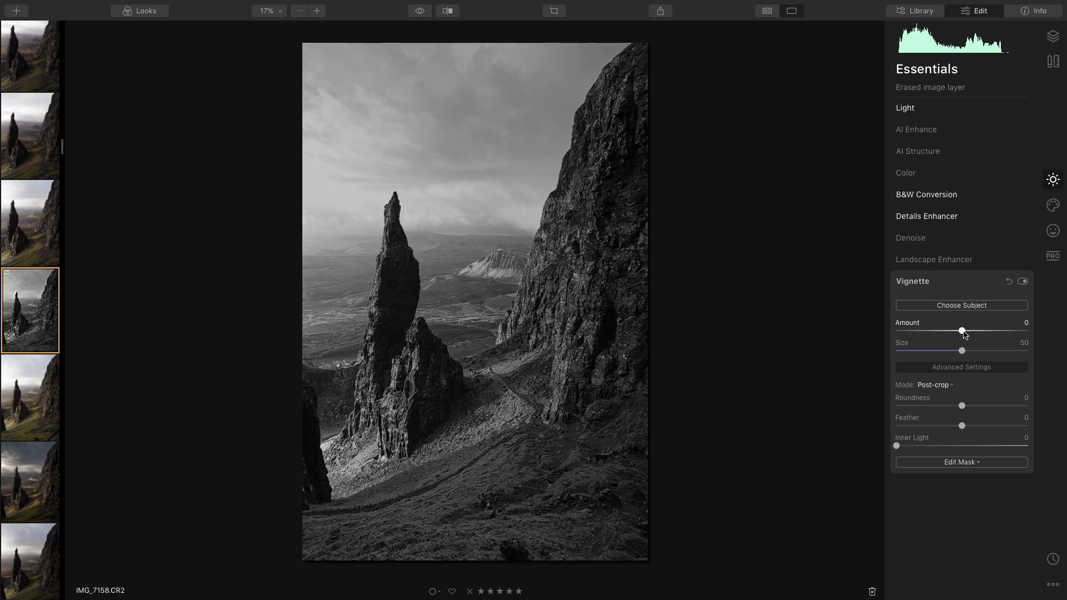
pyautogui.moveTo(962, 332); pyautogui.dragTo(896, 332)
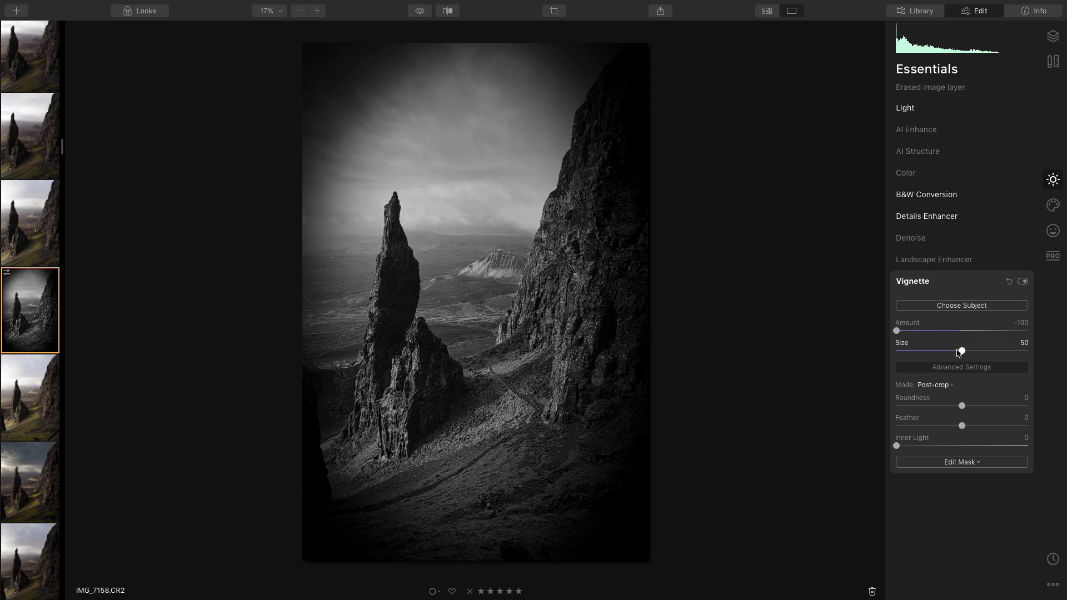
pyautogui.moveTo(961, 351); pyautogui.dragTo(896, 351)
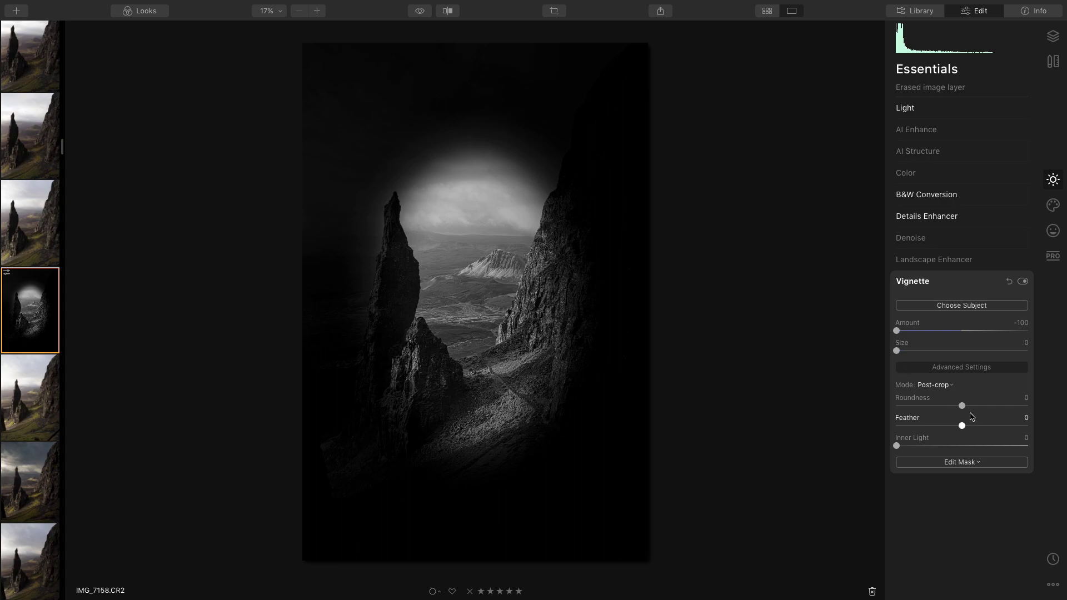
# Set vignette Roundness to 100 and Feather to 100, checking the hard edge at -100 first
pyautogui.moveTo(963, 409); pyautogui.dragTo(1039, 415)
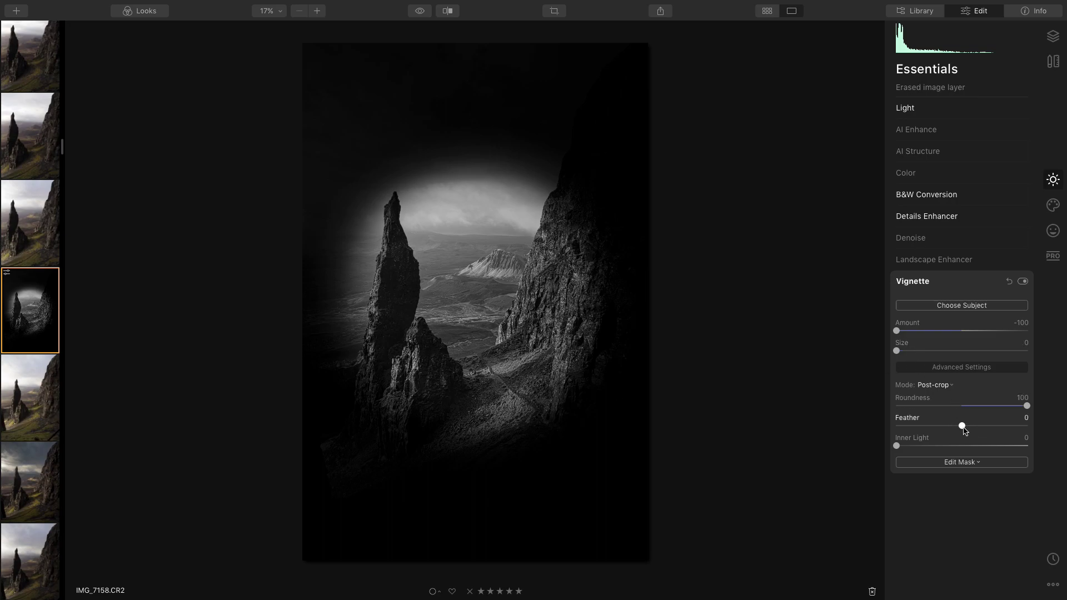
pyautogui.moveTo(960, 426); pyautogui.dragTo(895, 426)
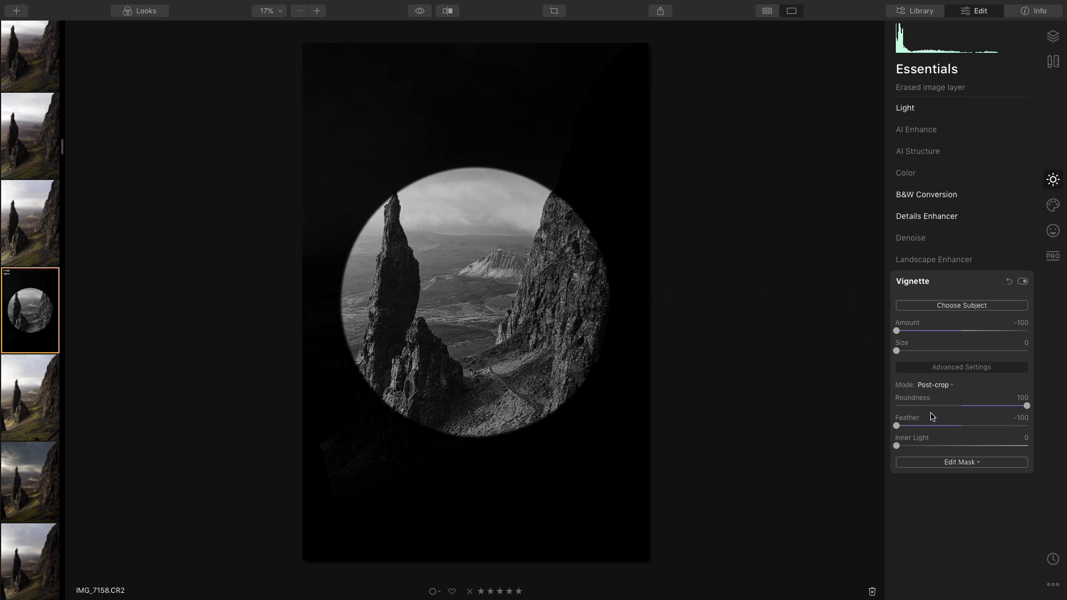
pyautogui.moveTo(896, 425); pyautogui.dragTo(1039, 436)
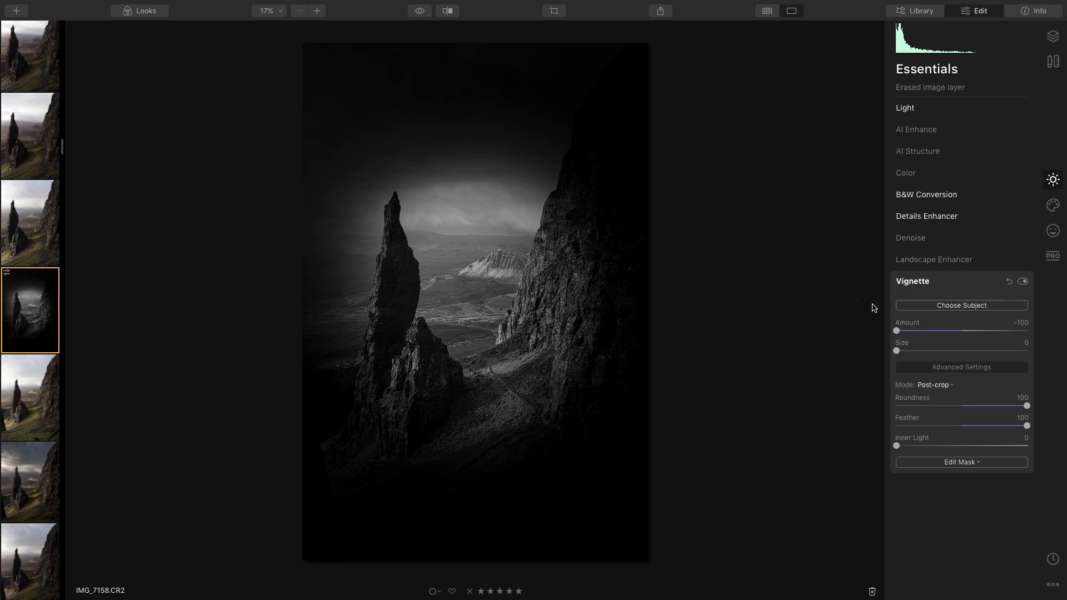
pyautogui.click(969, 307)
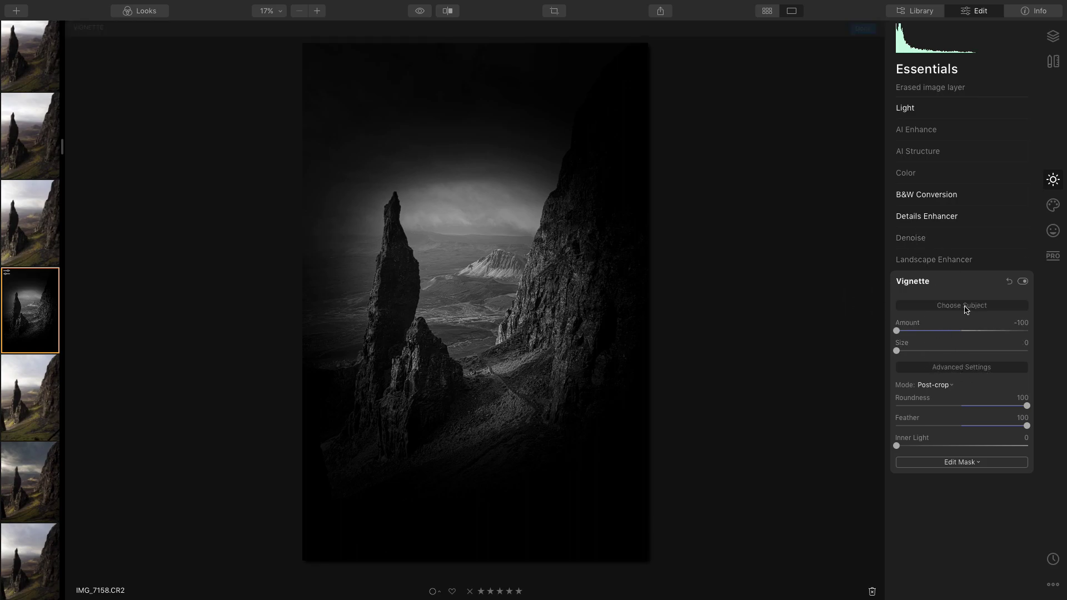
# Try the vignette centre on the sky, right cliff, spire and lower valley
pyautogui.click(366, 125)
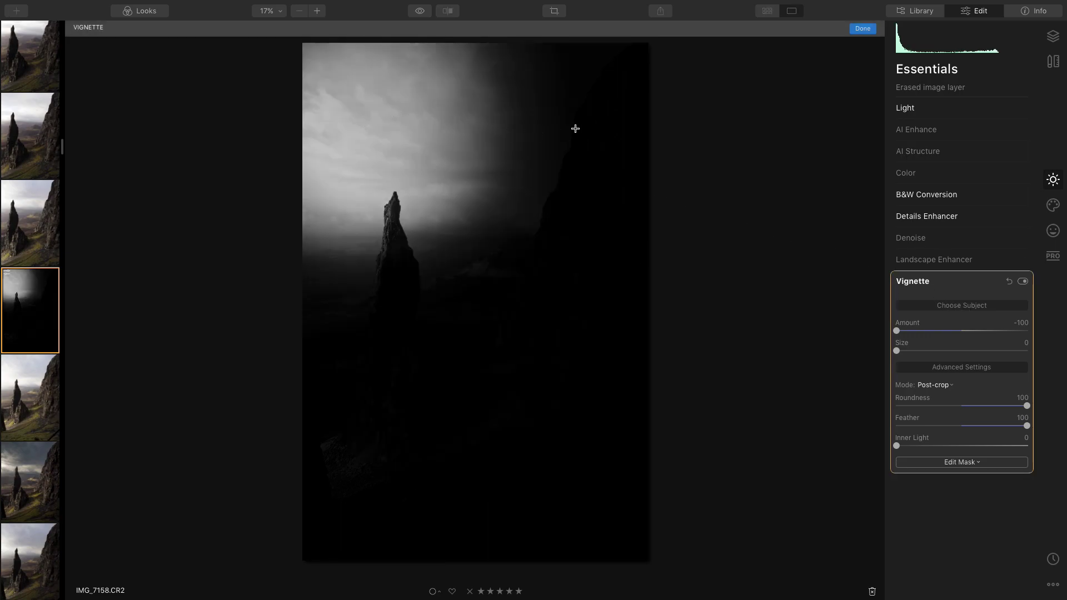
pyautogui.click(569, 139)
pyautogui.click(542, 362)
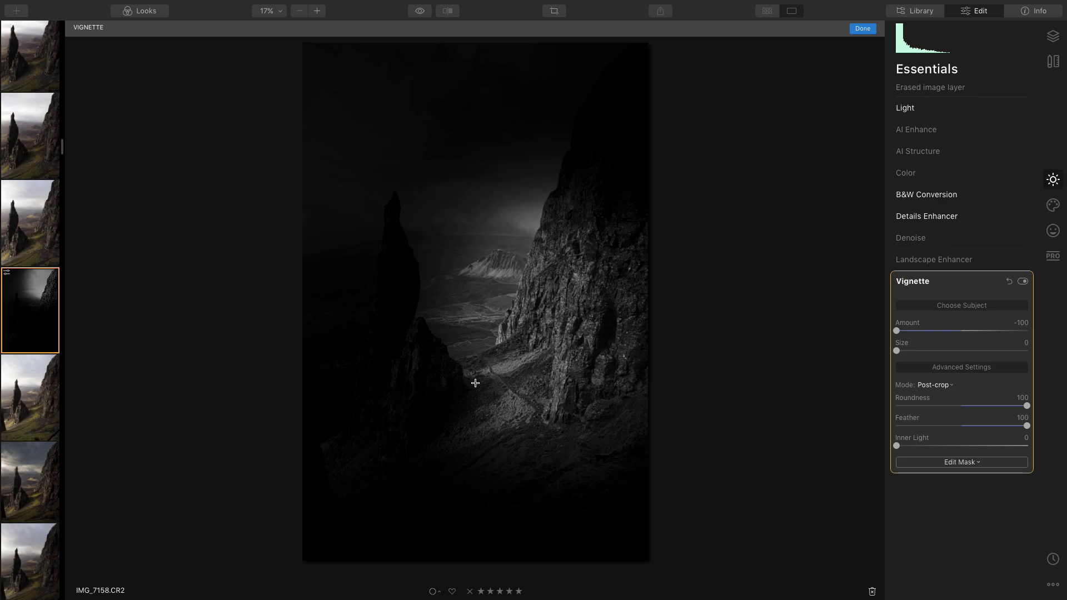
pyautogui.click(453, 378)
pyautogui.click(378, 266)
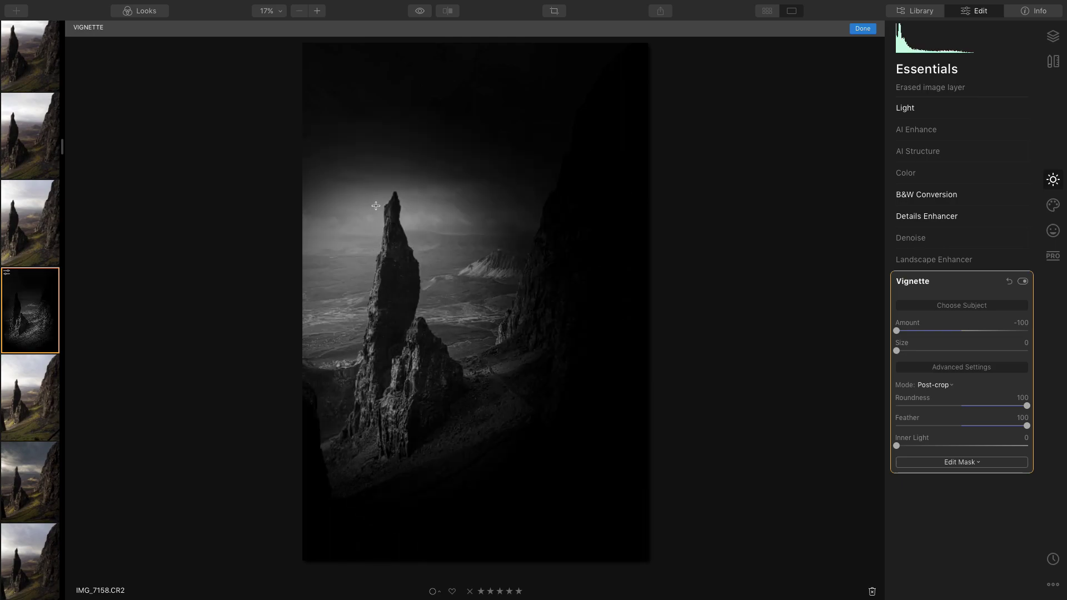
pyautogui.click(437, 154)
pyautogui.click(491, 145)
pyautogui.click(559, 204)
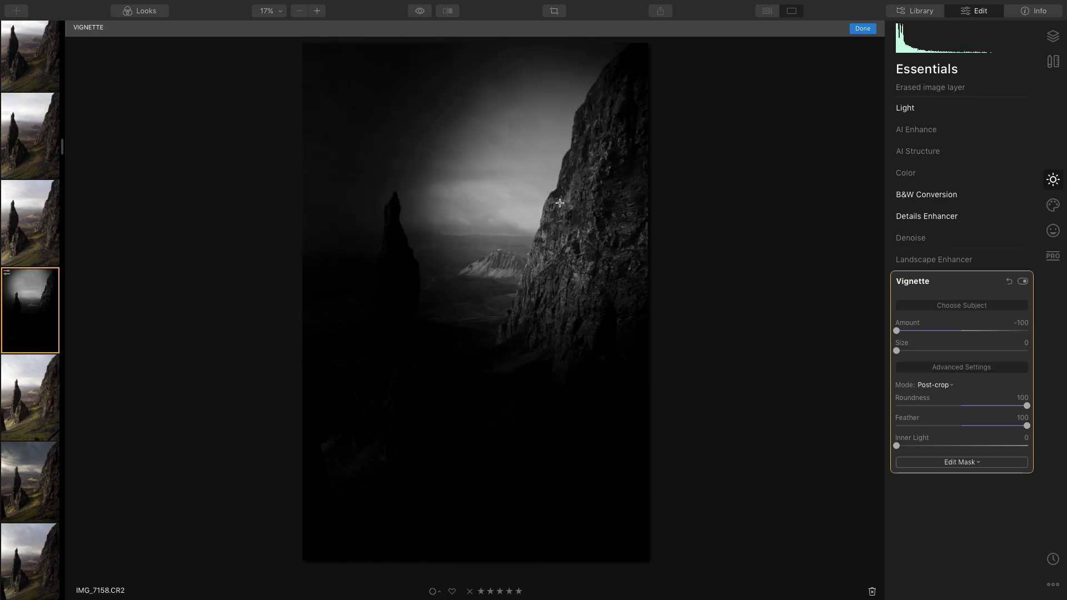
pyautogui.click(541, 351)
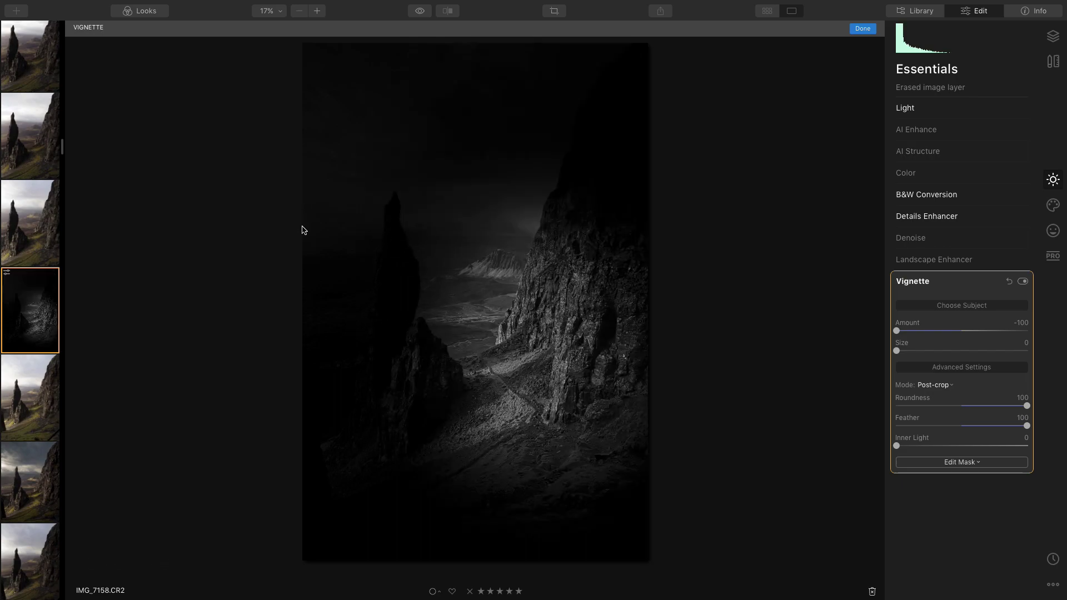
# Step the vignette centre down the left side until it sits low beside the spire
pyautogui.click(336, 224)
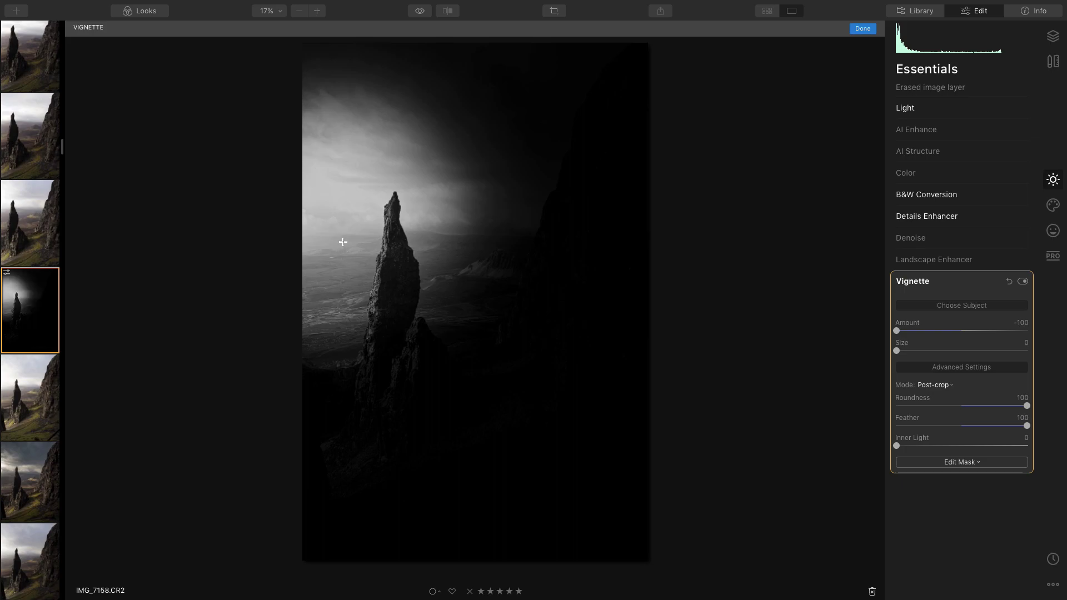
pyautogui.click(342, 244)
pyautogui.click(341, 266)
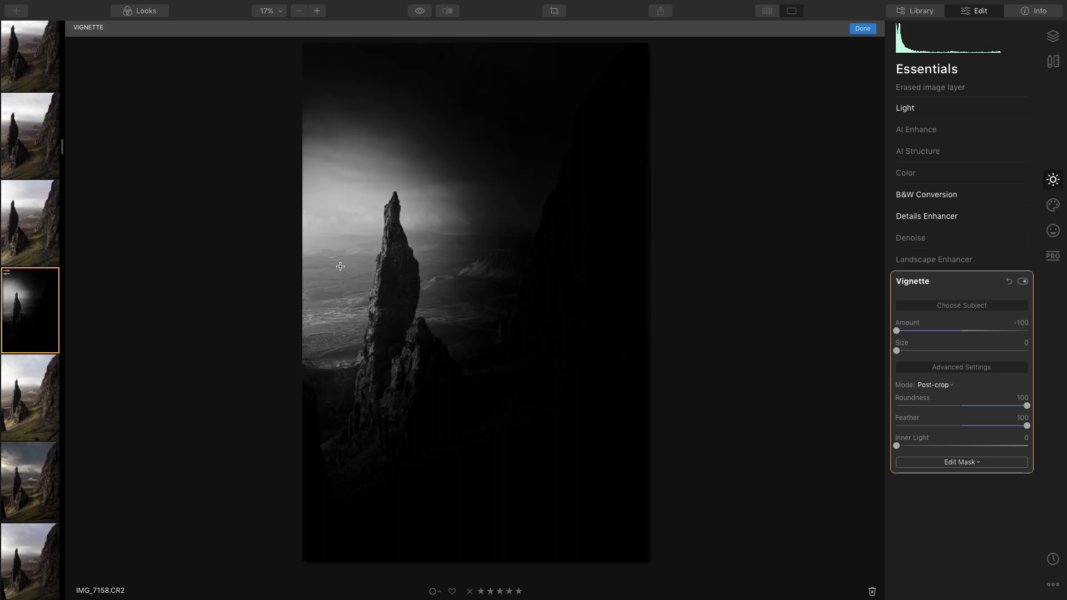
pyautogui.click(340, 295)
pyautogui.click(339, 312)
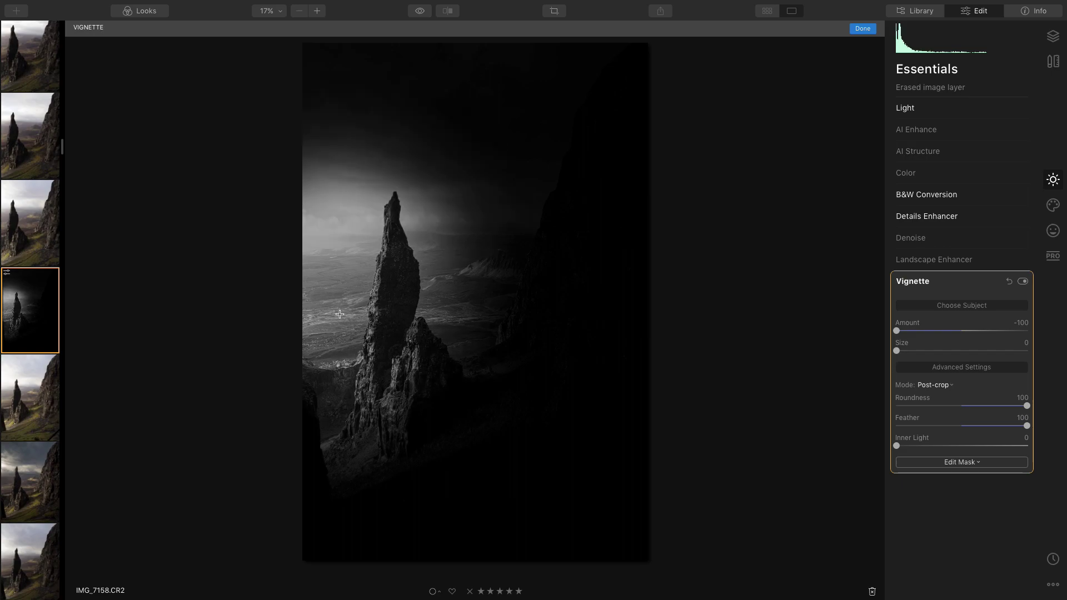
pyautogui.click(354, 307)
pyautogui.click(350, 326)
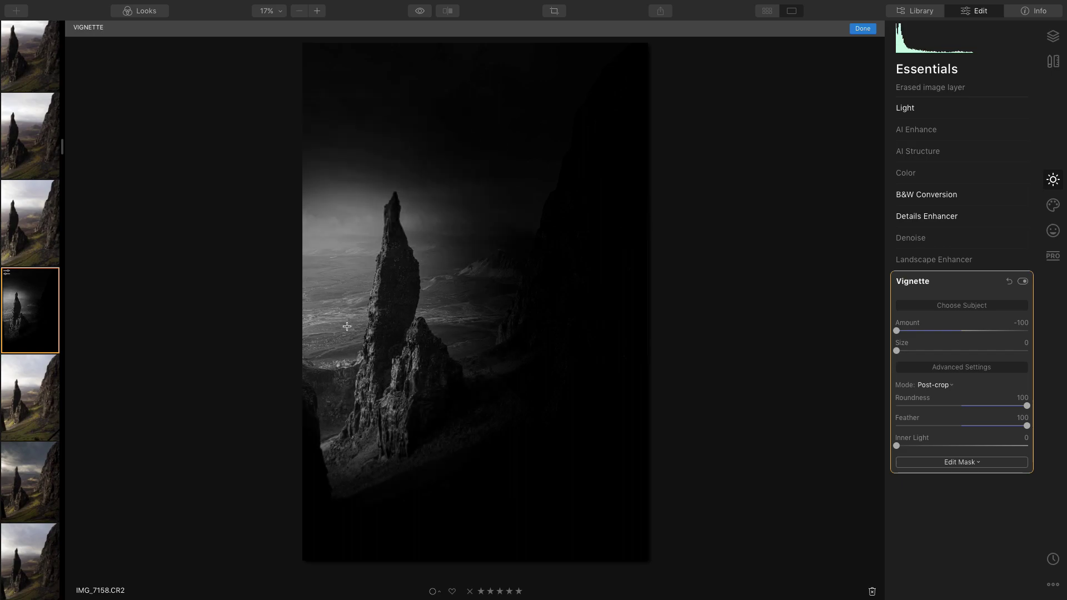
pyautogui.click(350, 343)
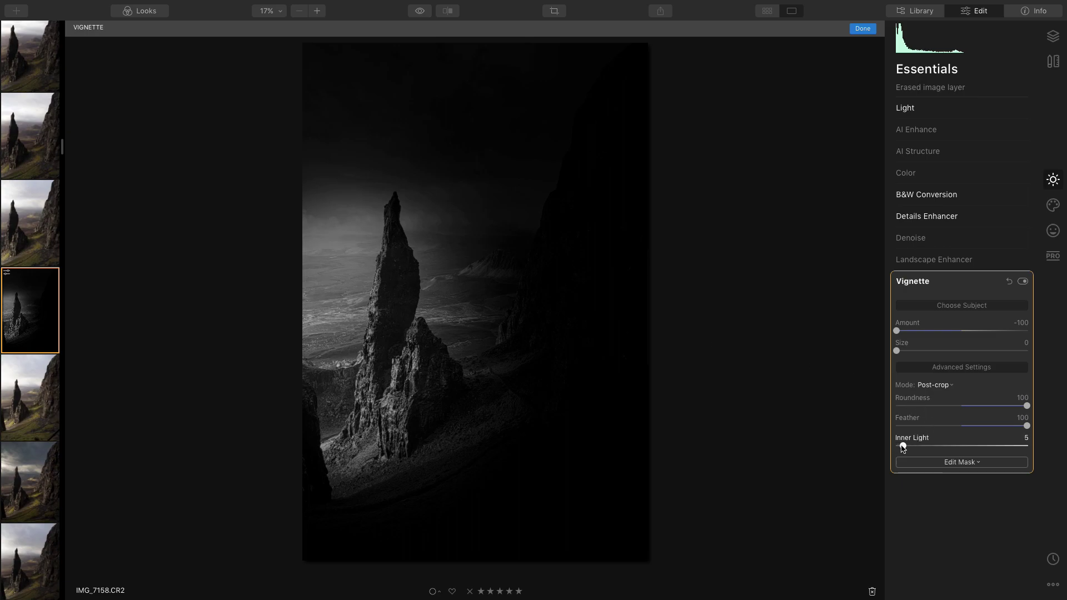
# Set vignette Inner Light to 34, Size to 36 and Amount to about -77
pyautogui.moveTo(901, 445); pyautogui.dragTo(941, 448)
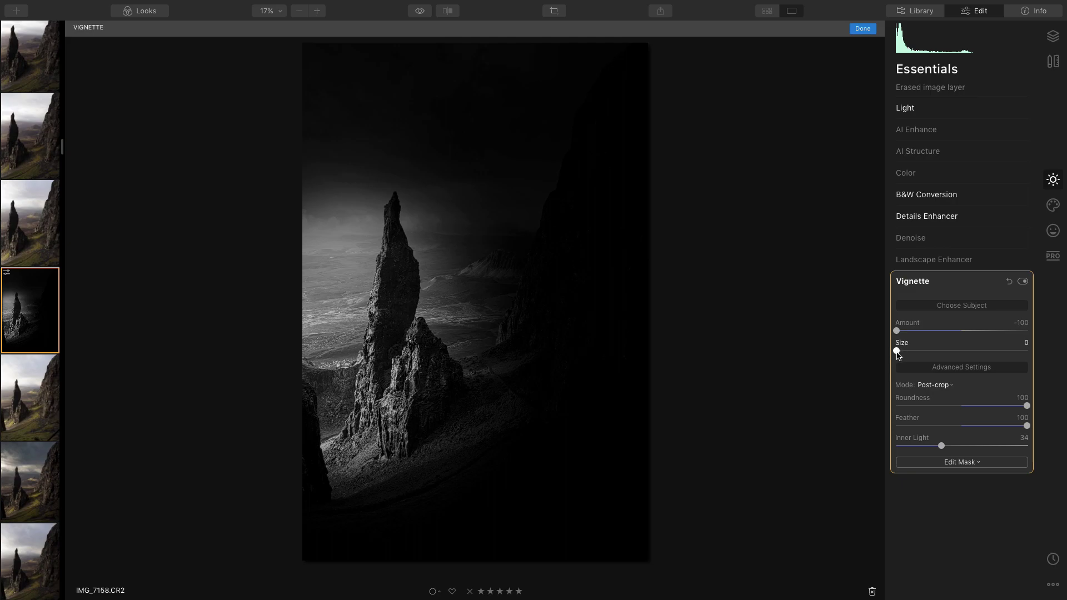
pyautogui.moveTo(898, 352); pyautogui.dragTo(948, 353)
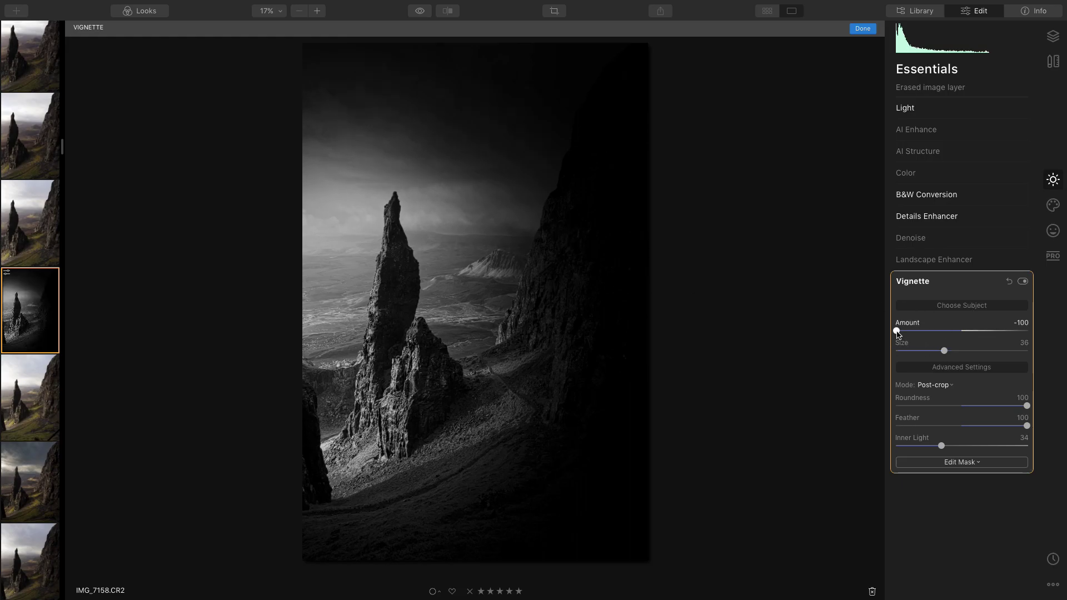
pyautogui.moveTo(896, 332); pyautogui.dragTo(913, 335)
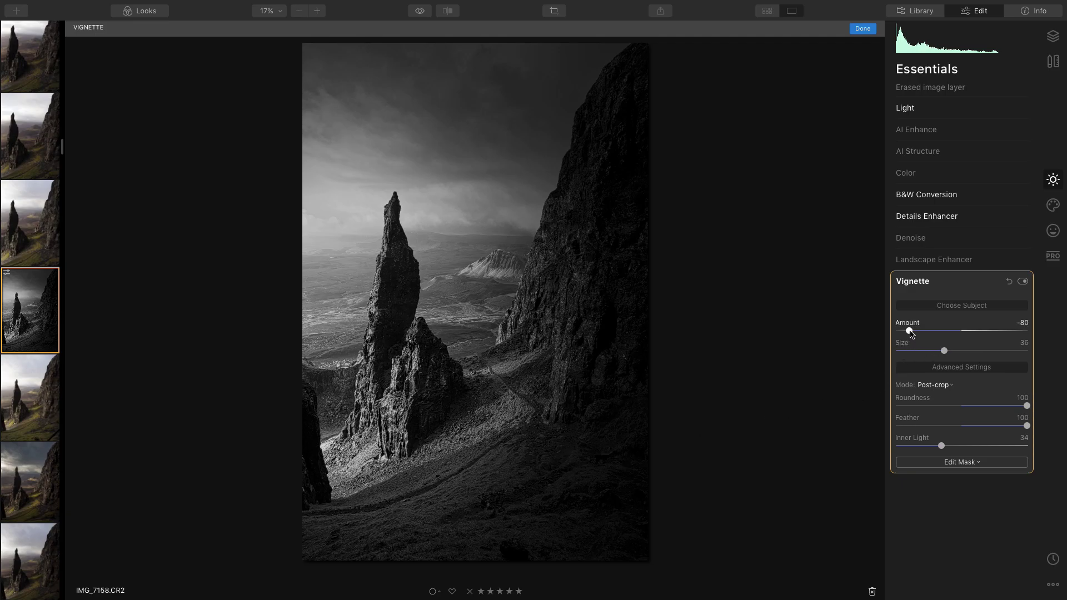
pyautogui.moveTo(911, 334); pyautogui.dragTo(914, 336)
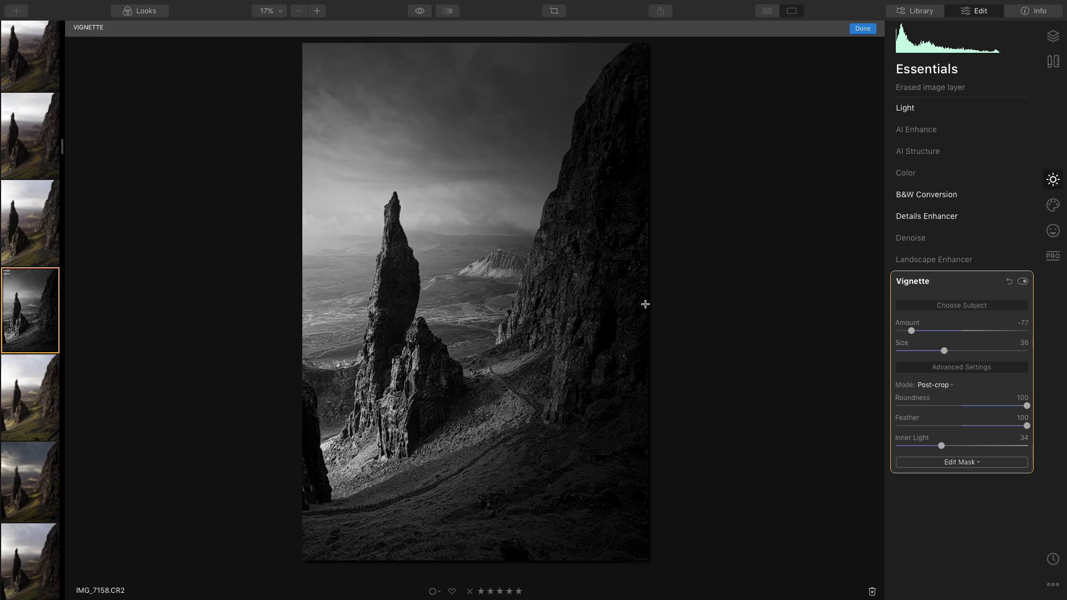
# Move the vignette centre lower into the foreground on the left
pyautogui.click(956, 308)
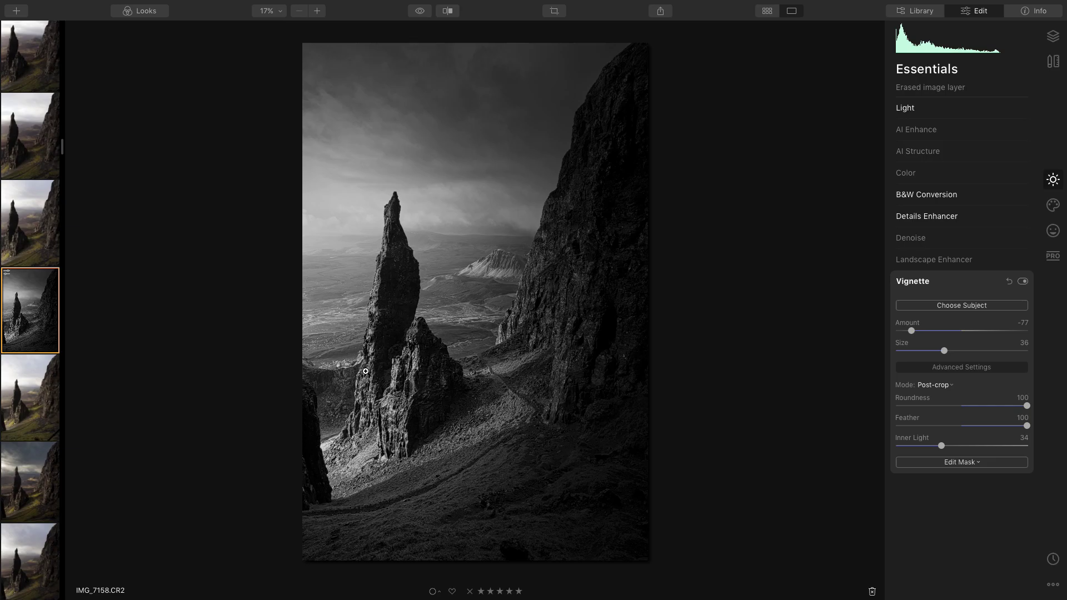
pyautogui.click(945, 311)
pyautogui.click(341, 395)
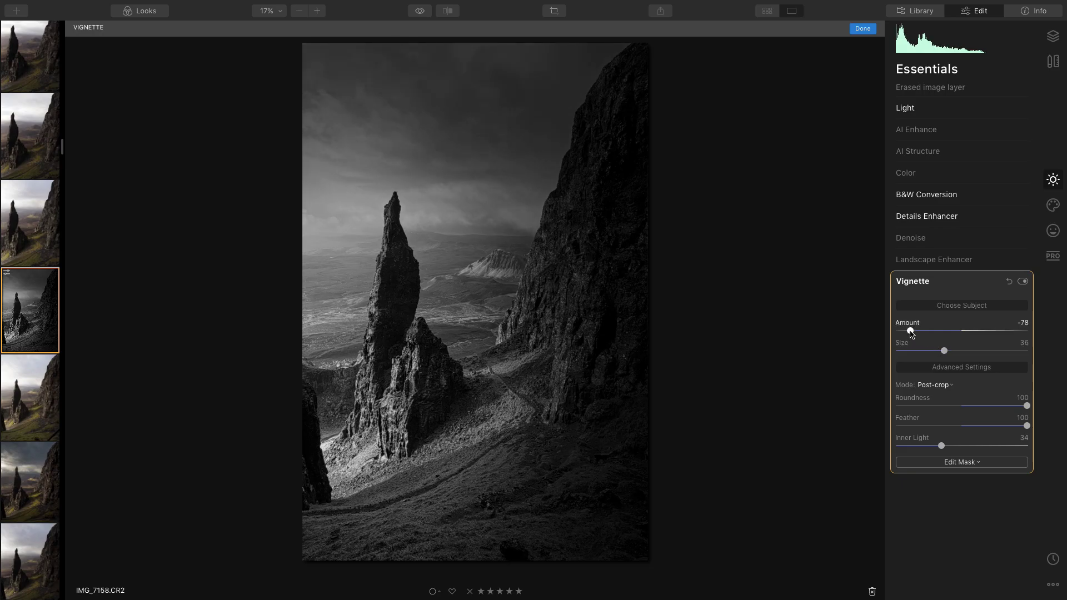
# Set vignette Amount to -79 and Size to 22, then collapse the Vignette settings
pyautogui.moveTo(911, 332); pyautogui.dragTo(909, 332)
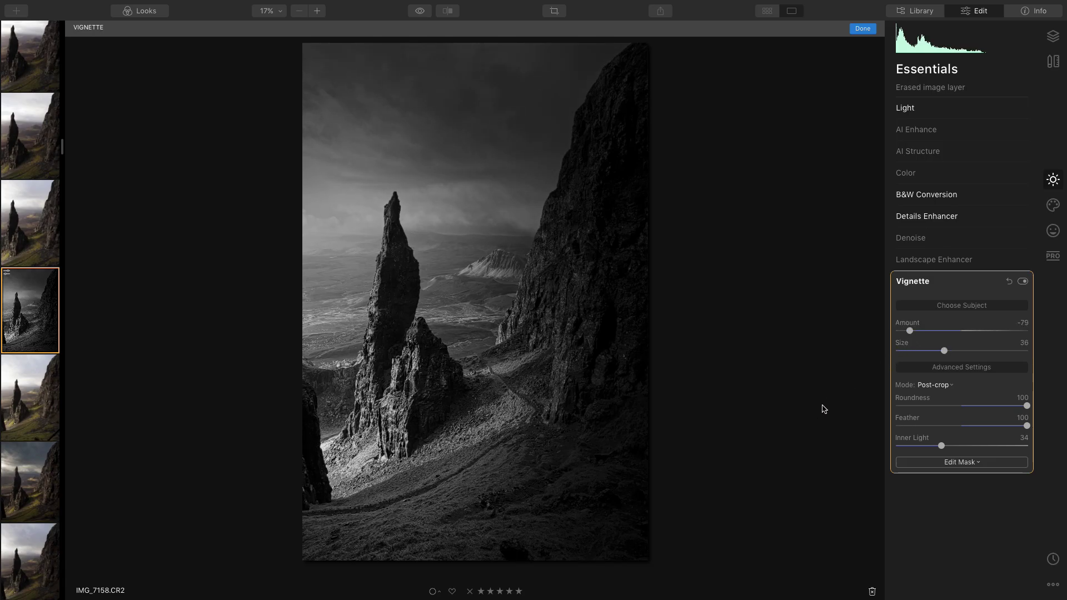
pyautogui.moveTo(945, 353); pyautogui.dragTo(929, 353)
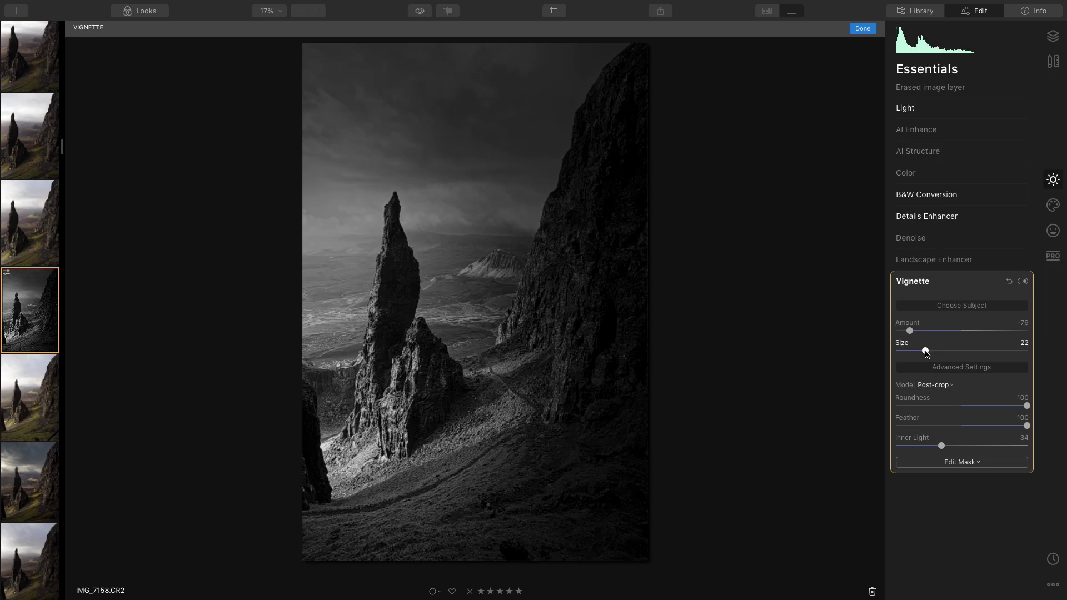
pyautogui.moveTo(928, 354); pyautogui.dragTo(926, 354)
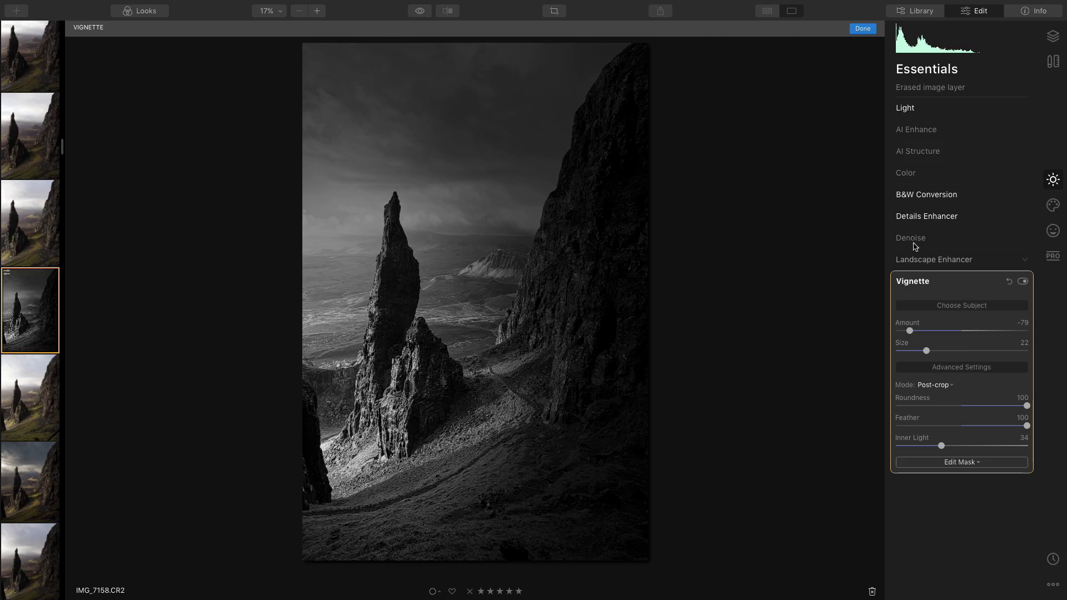
pyautogui.click(930, 283)
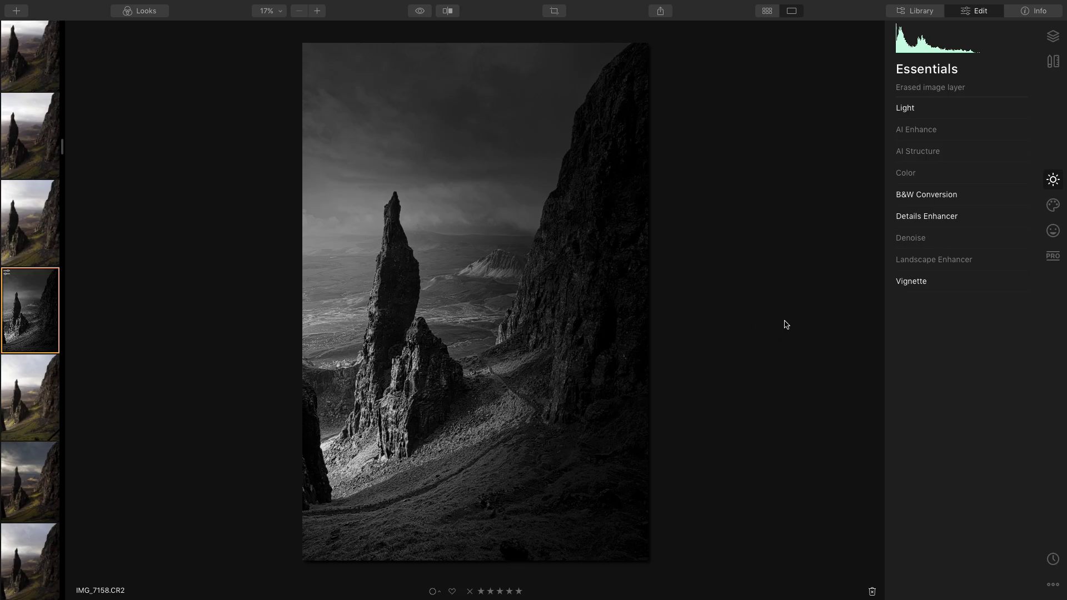
# Apply AI Enhance with AI Accent 26 and AI Sky Enhancer 8
pyautogui.click(931, 134)
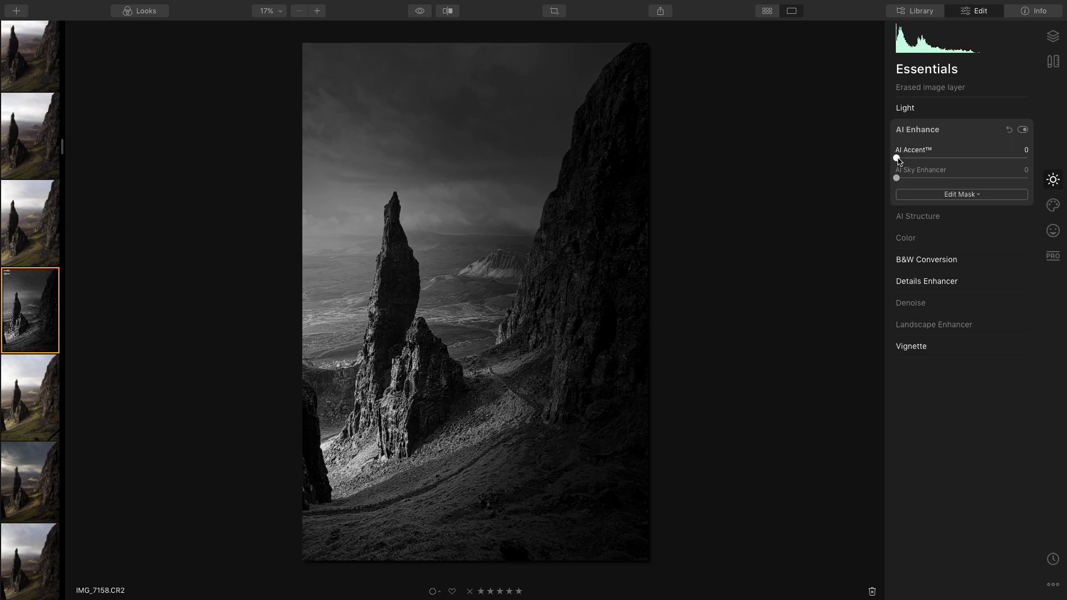
pyautogui.moveTo(898, 159); pyautogui.dragTo(939, 161)
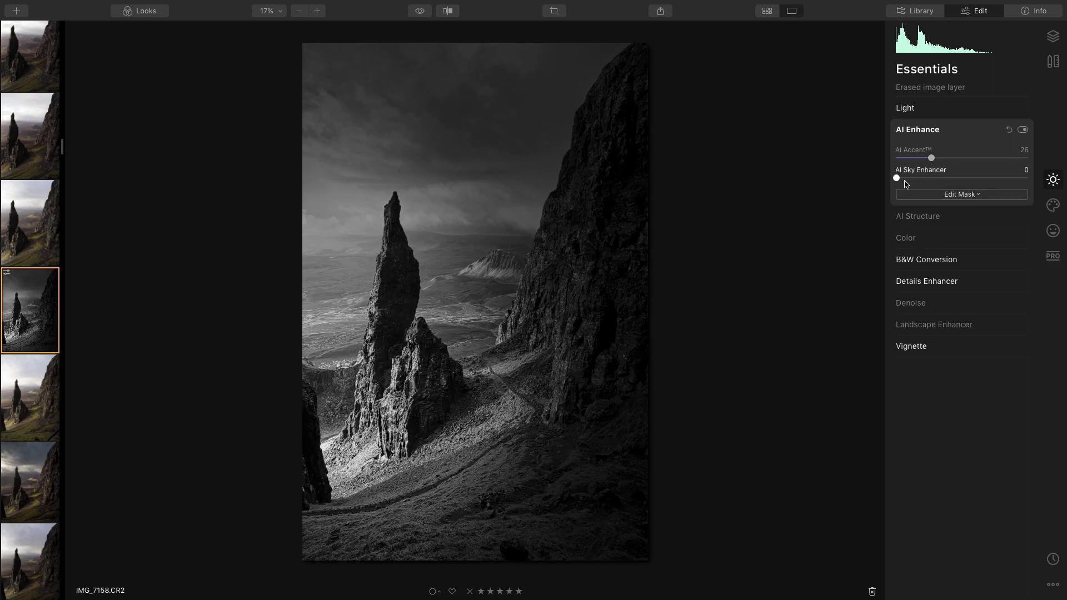
pyautogui.moveTo(897, 181); pyautogui.dragTo(911, 182)
# Adjust AI Sky Enhancer to 33 and collapse the AI Enhance panel
pyautogui.moveTo(937, 182)
pyautogui.mouseDown()
pyautogui.moveTo(918, 181)
pyautogui.moveTo(935, 182)
pyautogui.mouseUp()
pyautogui.moveTo(936, 181)
pyautogui.mouseDown()
pyautogui.moveTo(924, 181)
pyautogui.moveTo(949, 181)
pyautogui.moveTo(908, 178)
pyautogui.moveTo(953, 179)
pyautogui.moveTo(912, 179)
pyautogui.moveTo(945, 181)
pyautogui.mouseUp()
pyautogui.moveTo(944, 181); pyautogui.dragTo(945, 181)
pyautogui.click(940, 130)
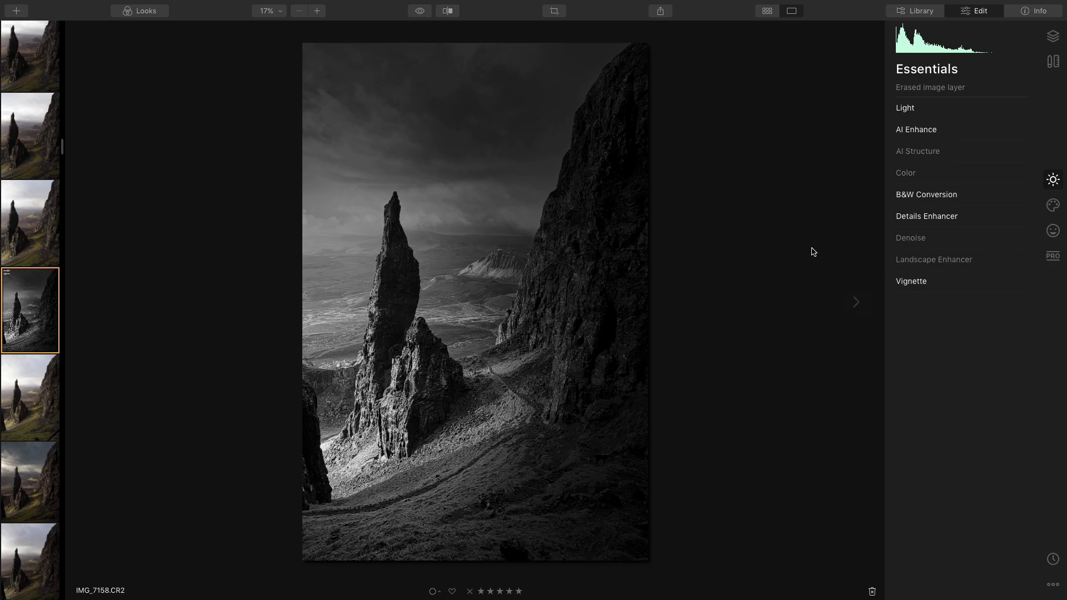